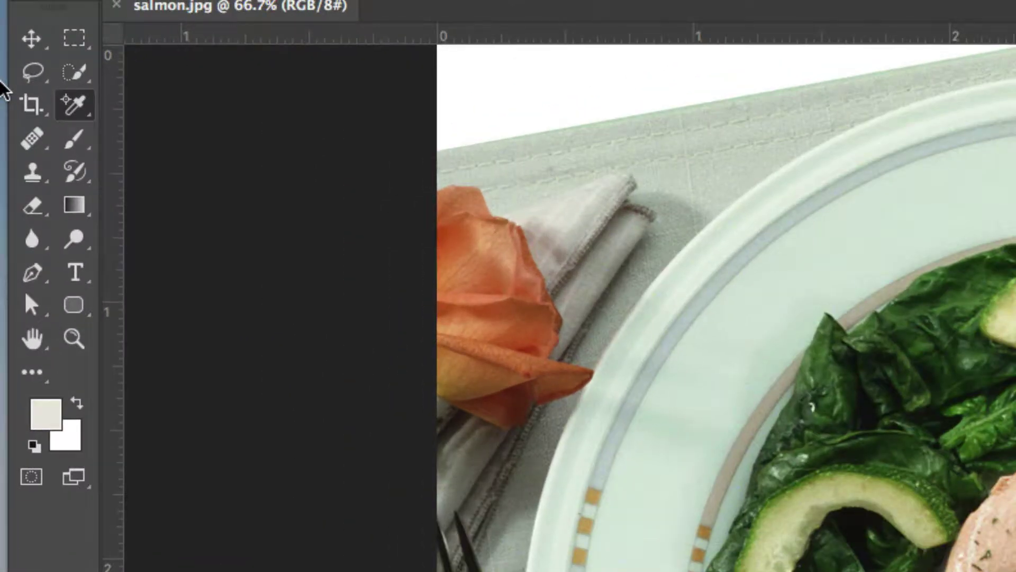
Activate the Color Sampler Tool with its sample size set to 3 by 3 Average.
right_click(77, 104)
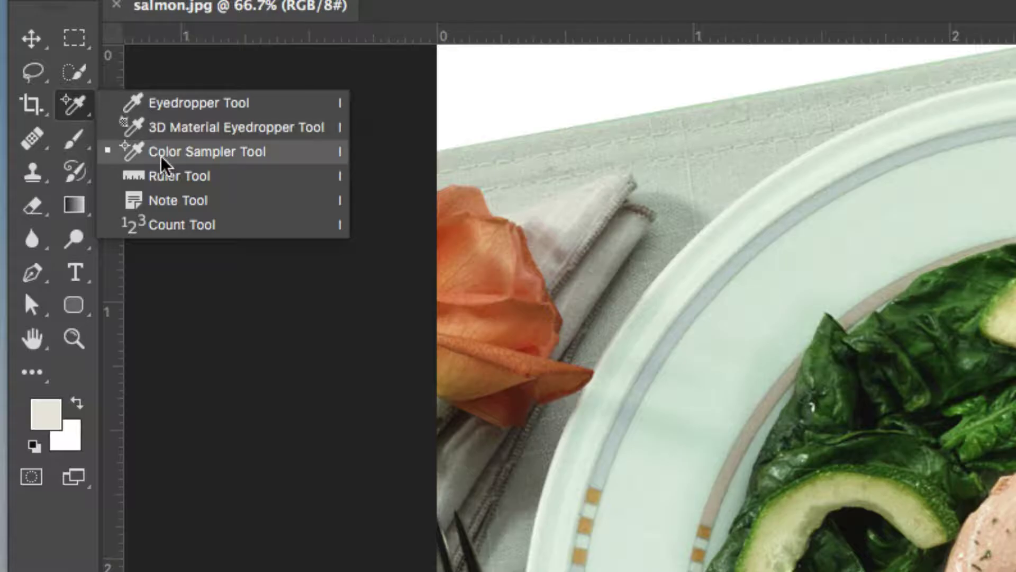
left_click(230, 154)
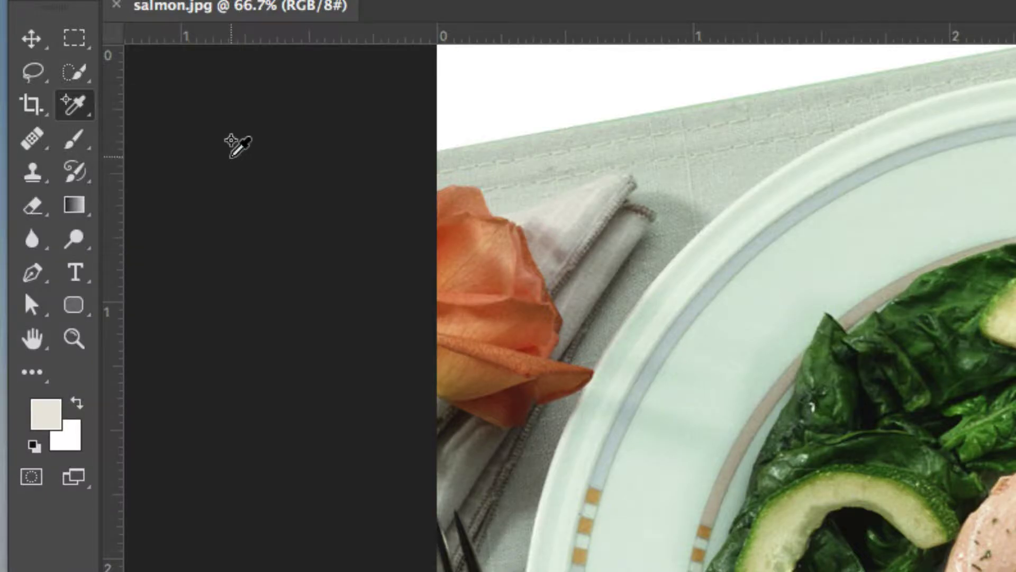
right_click(77, 108)
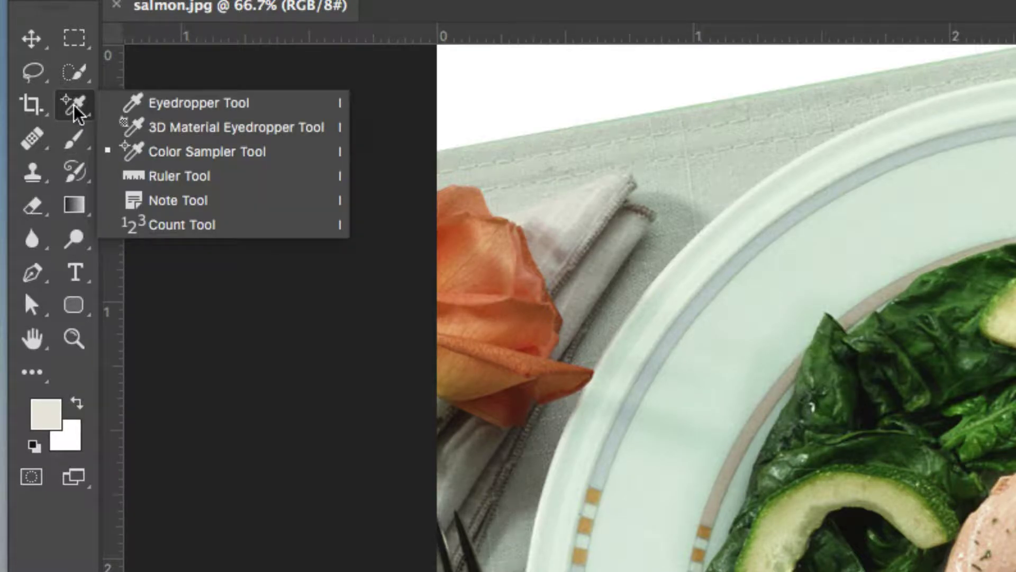
left_click(157, 152)
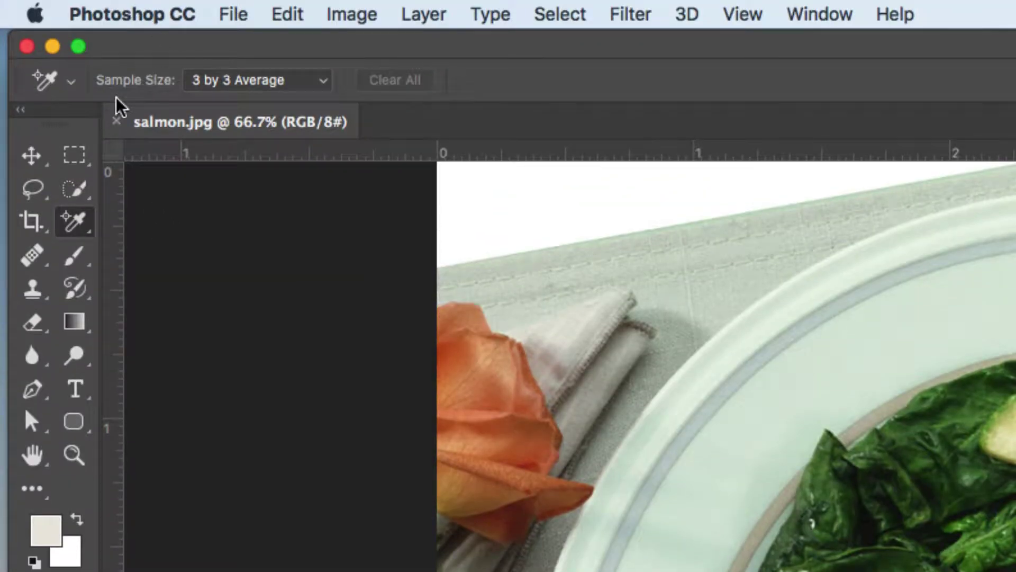
left_click(234, 87)
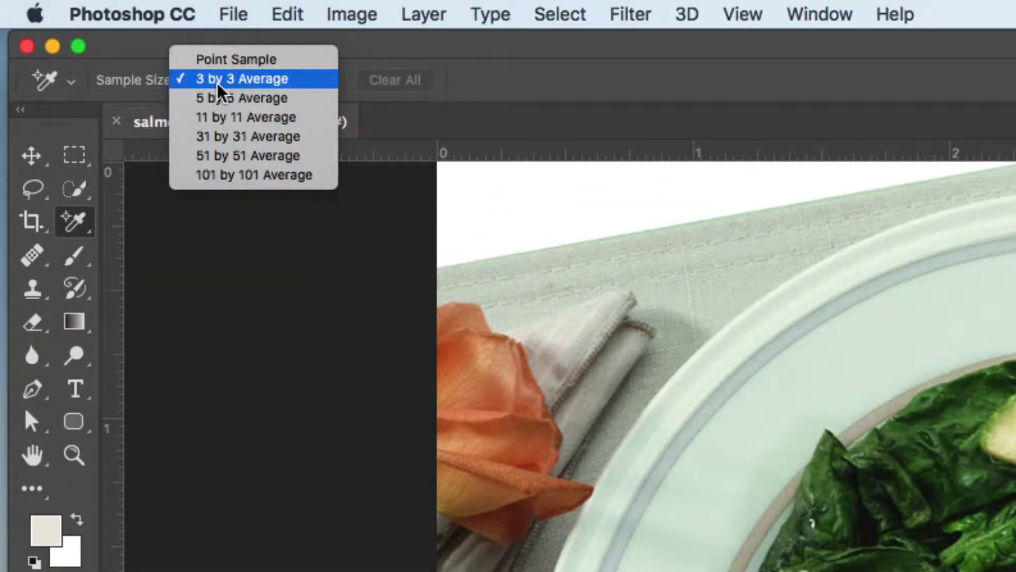
left_click(212, 81)
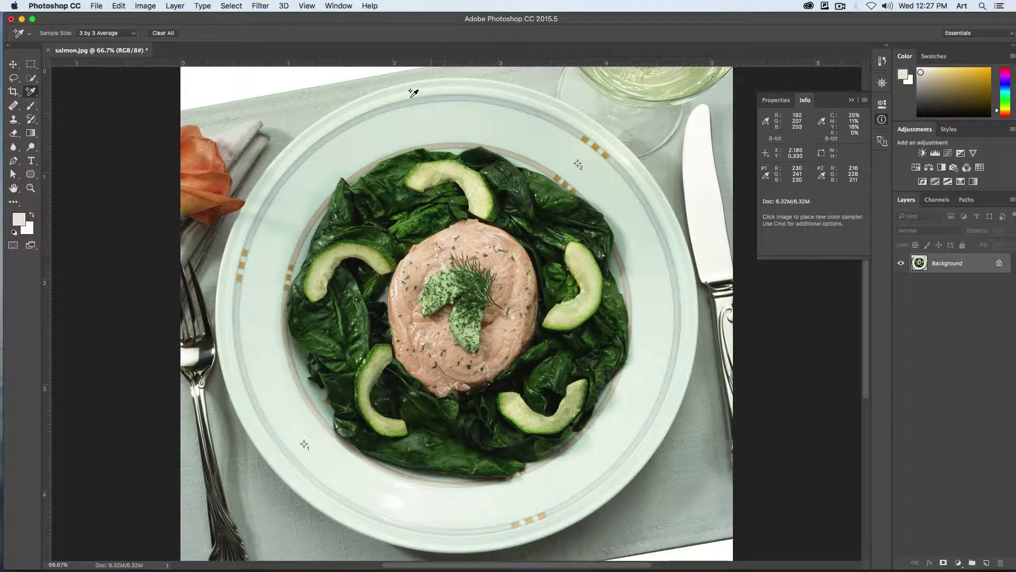
left_click(339, 7)
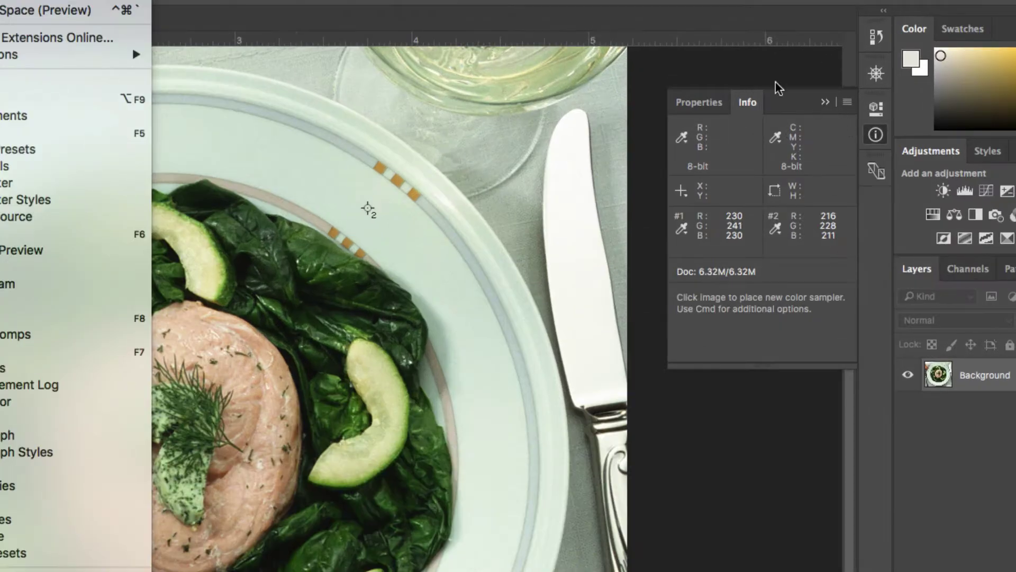
left_click(808, 96)
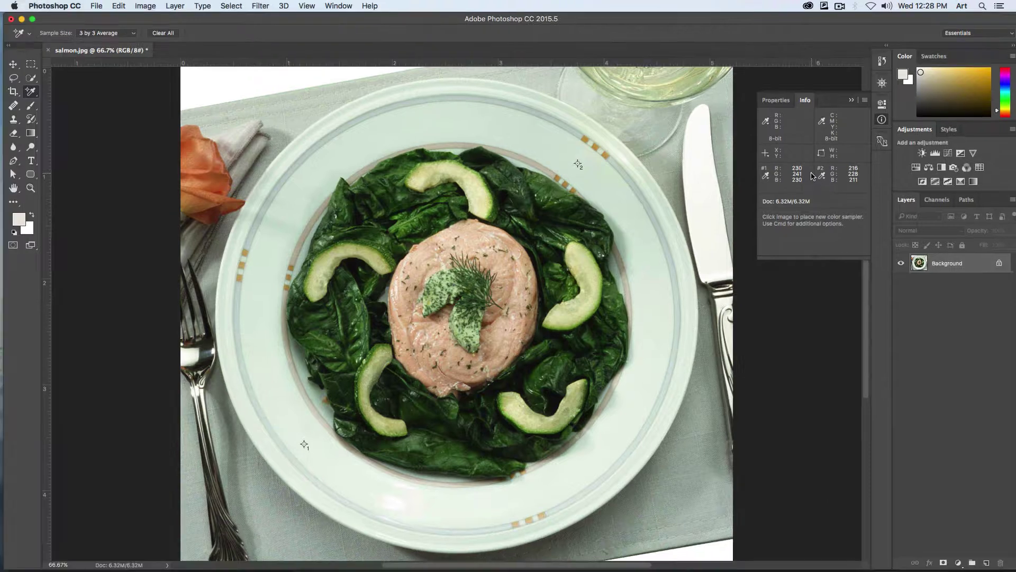
Neutralize the green cast on the salmon plate with a Color Balance adjustment to the Highlights, raising red and blue.
left_click(146, 5)
mouse_move(151, 37)
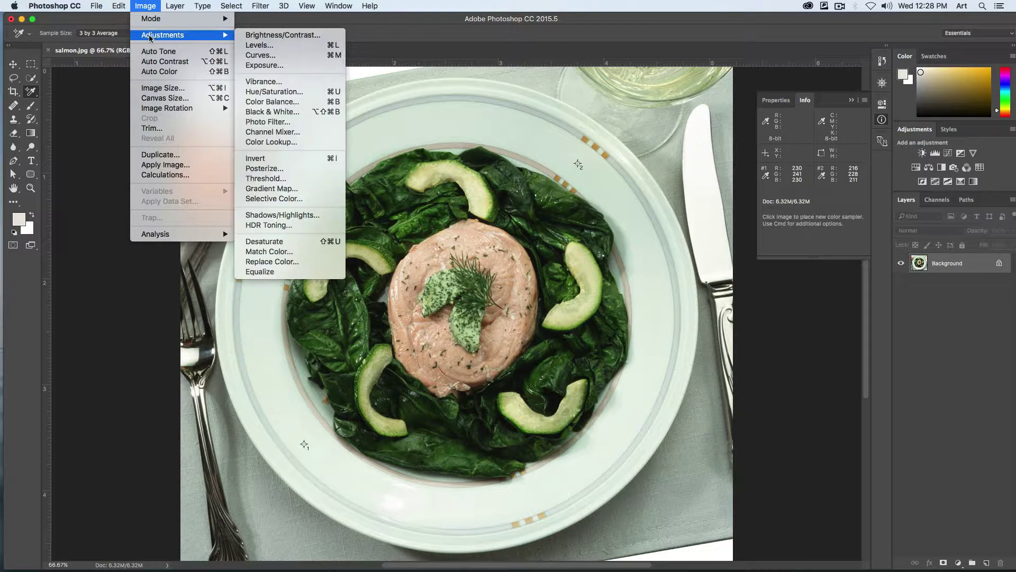
left_click(299, 102)
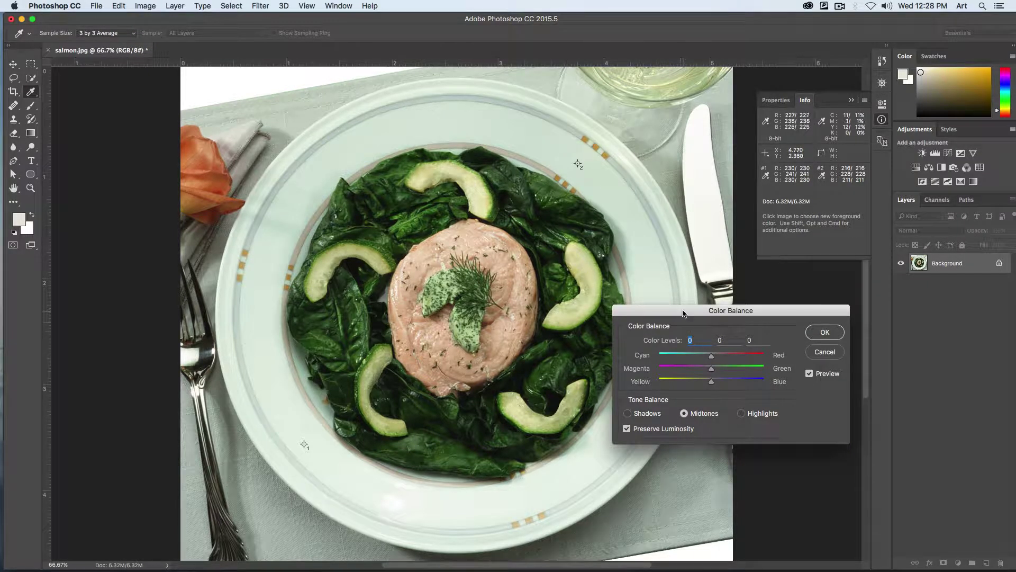
left_click_drag(669, 324, 631, 206)
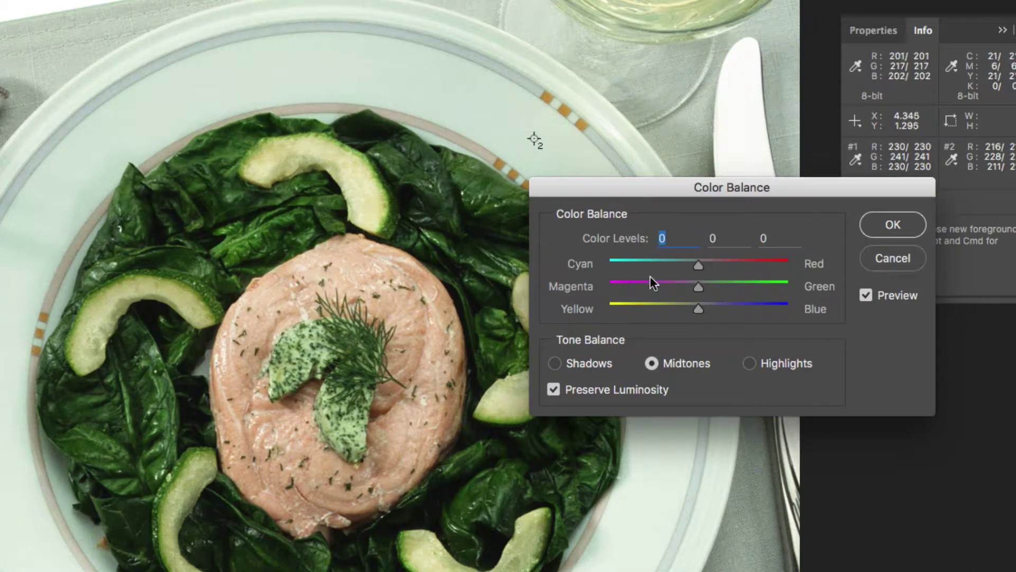
left_click(750, 363)
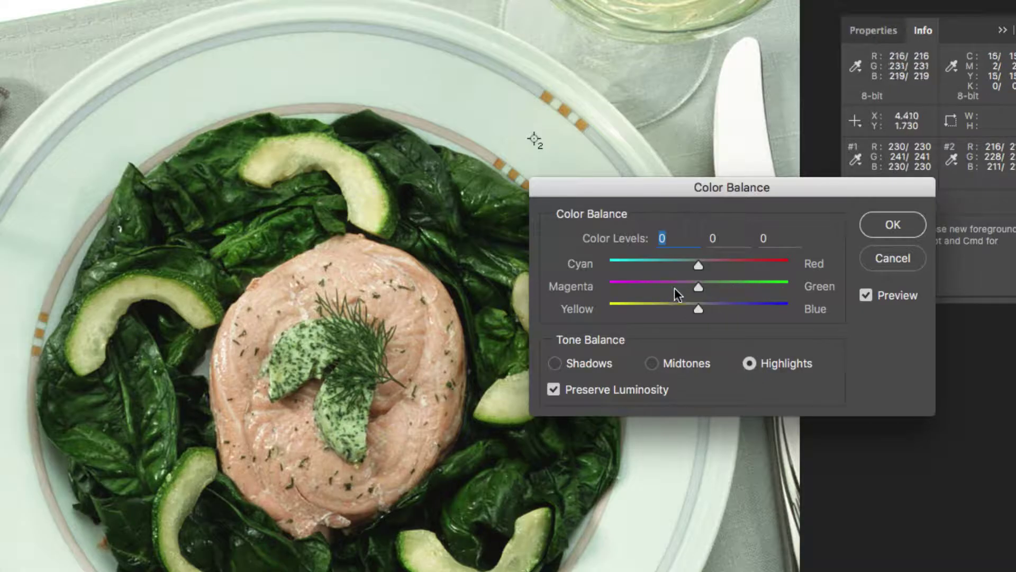
key("Escape")
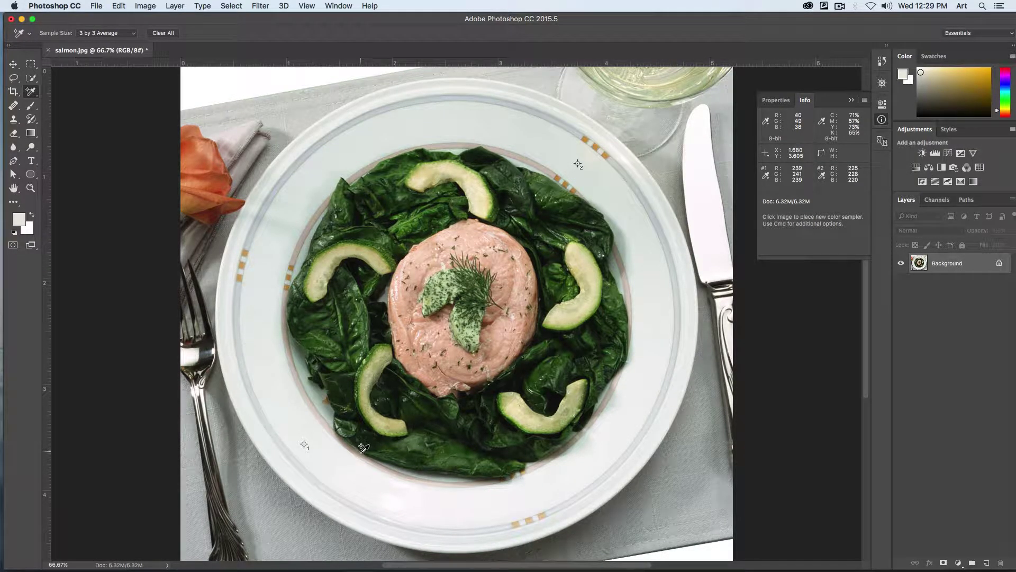
Save the corrected image in TIFF format as salmon.tif in the Menu folder and close it.
left_click(118, 6)
mouse_move(97, 9)
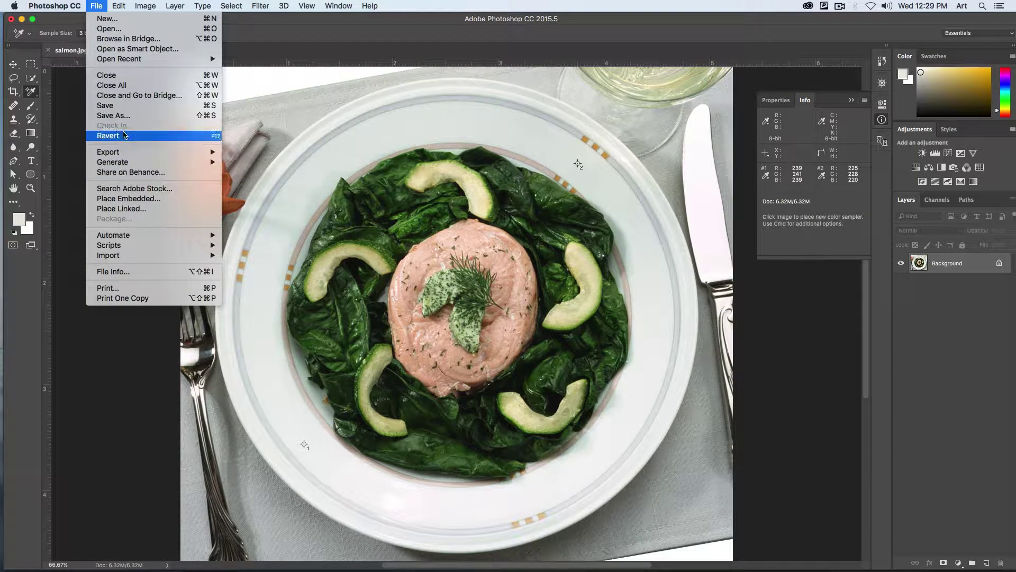
left_click(113, 115)
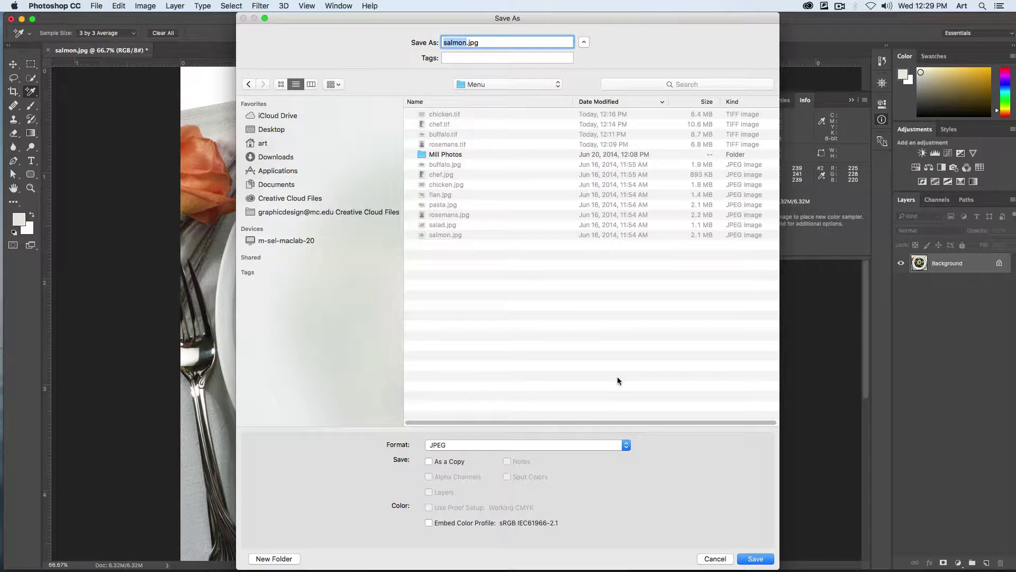
left_click(517, 445)
left_click(513, 553)
left_click(741, 559)
key("Return")
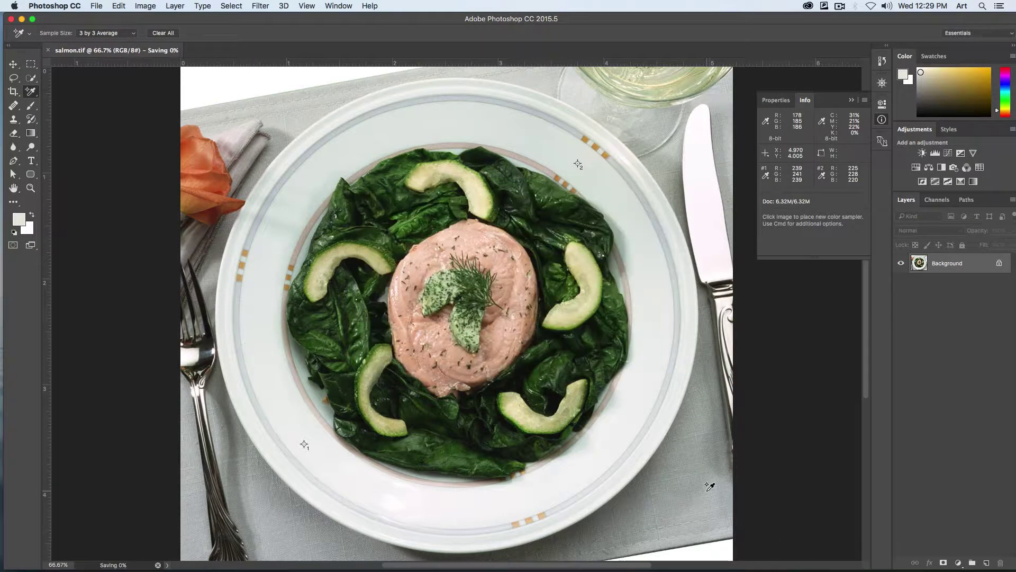
key("super+w")
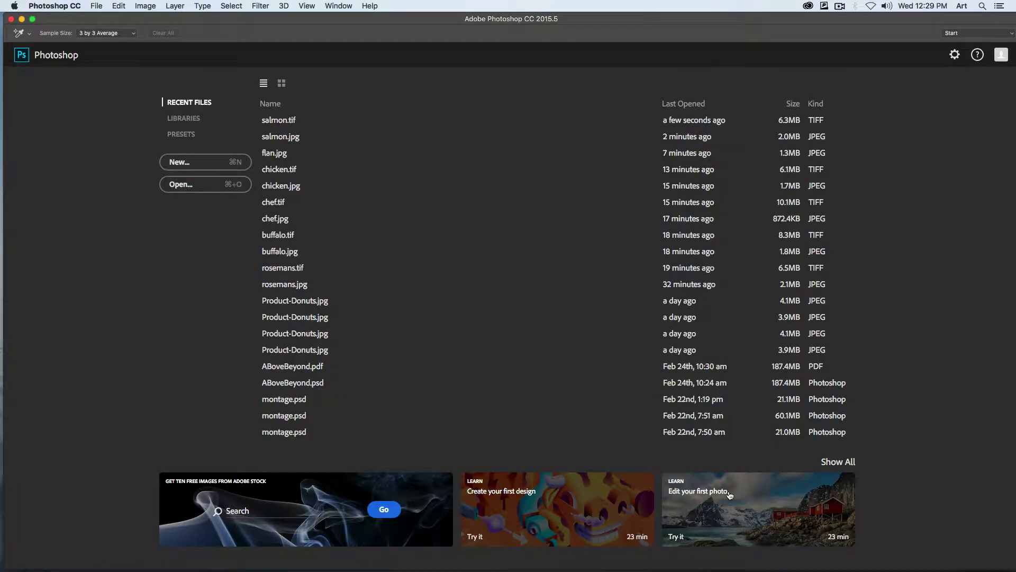
Open flan.jpg from the Finder's Menu folder in Photoshop and place a color sampler on the plate's lower-left rim.
key("ctrl+Up")
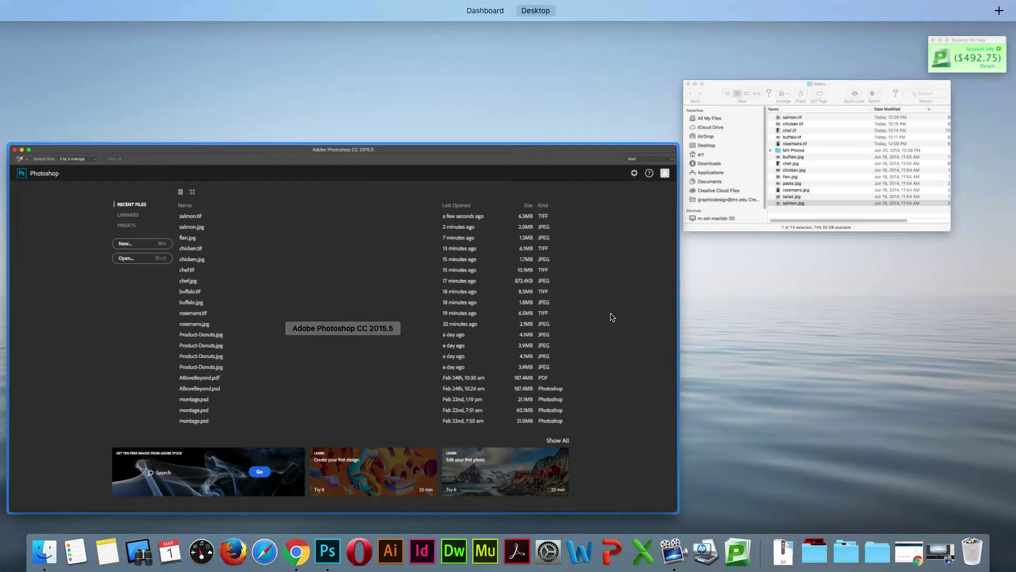
left_click(809, 190)
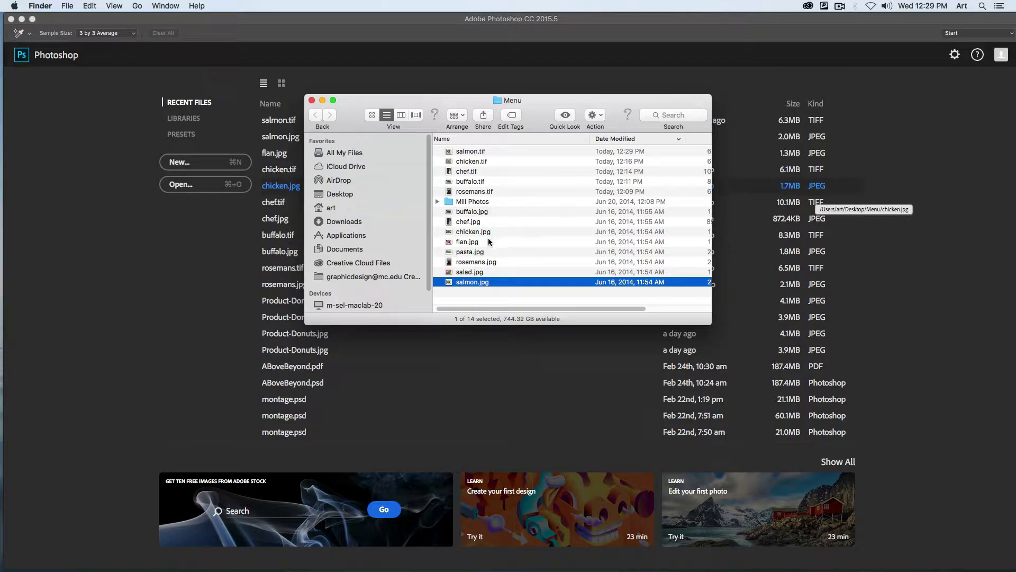
left_click_drag(489, 242, 327, 554)
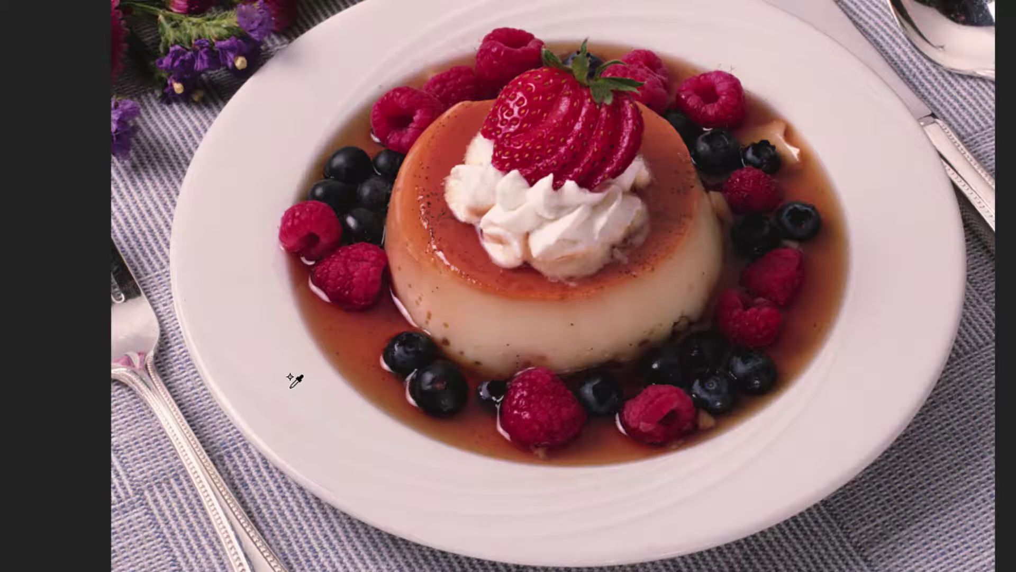
left_click(290, 388)
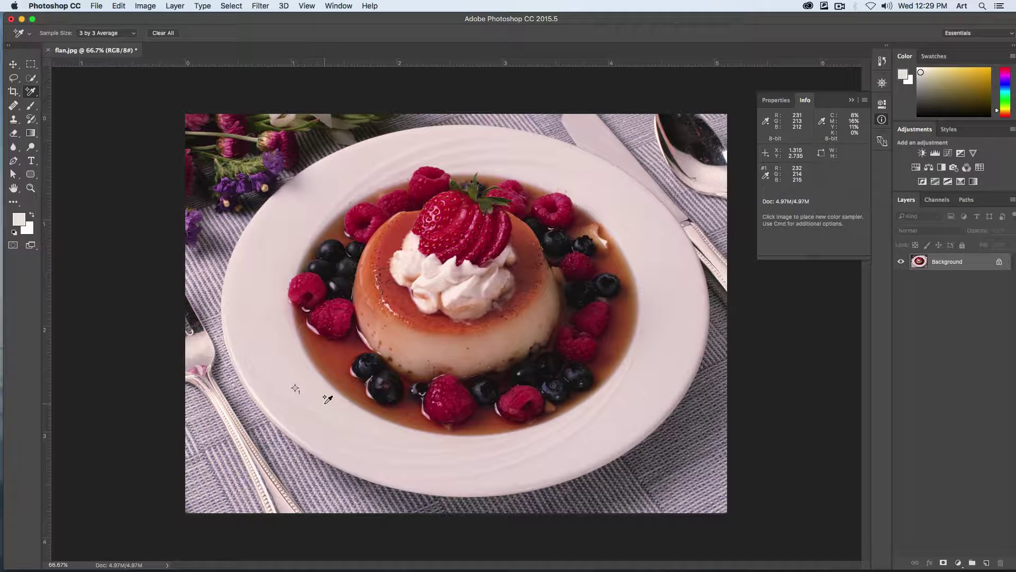
In a Curves adjustment of the flan image, add a point to the Red channel with input 232 and output 214.
left_click(151, 7)
mouse_move(153, 34)
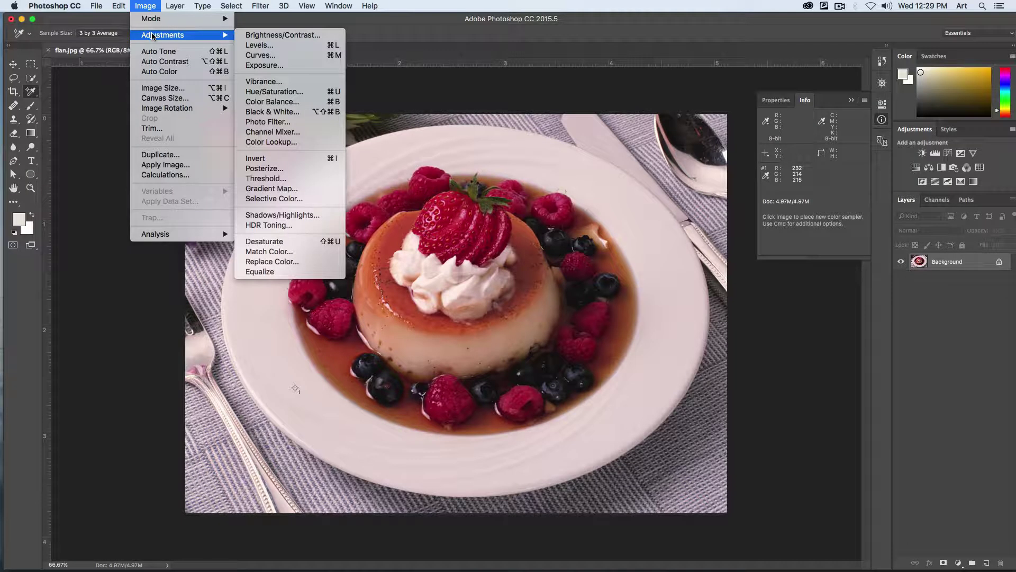
left_click(299, 56)
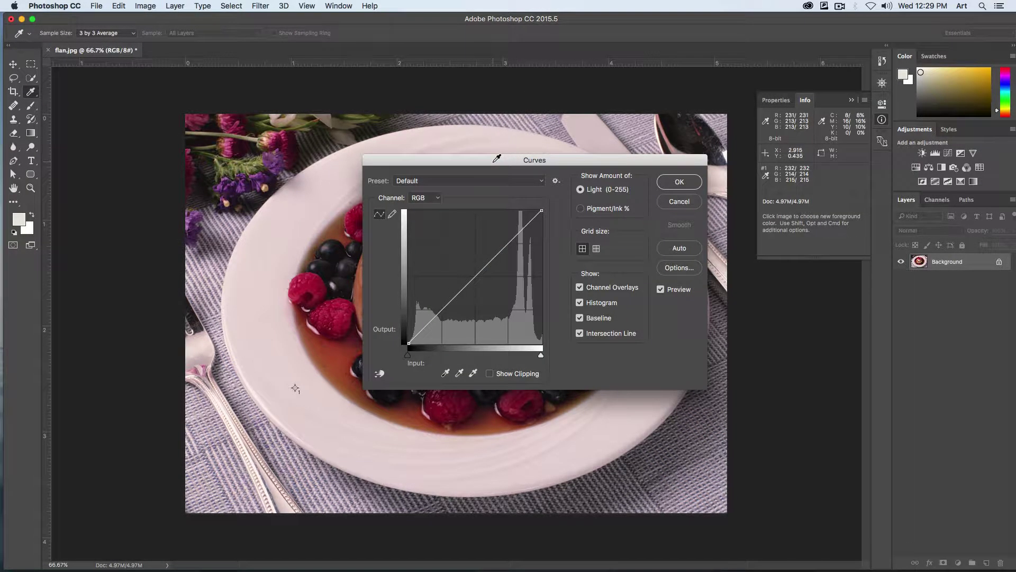
left_click_drag(495, 159, 615, 134)
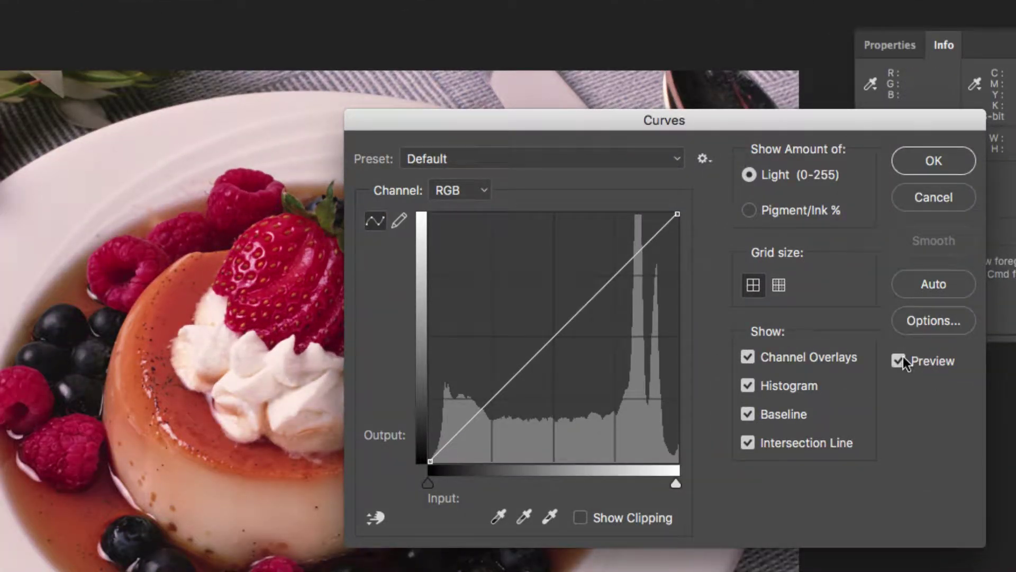
left_click(451, 194)
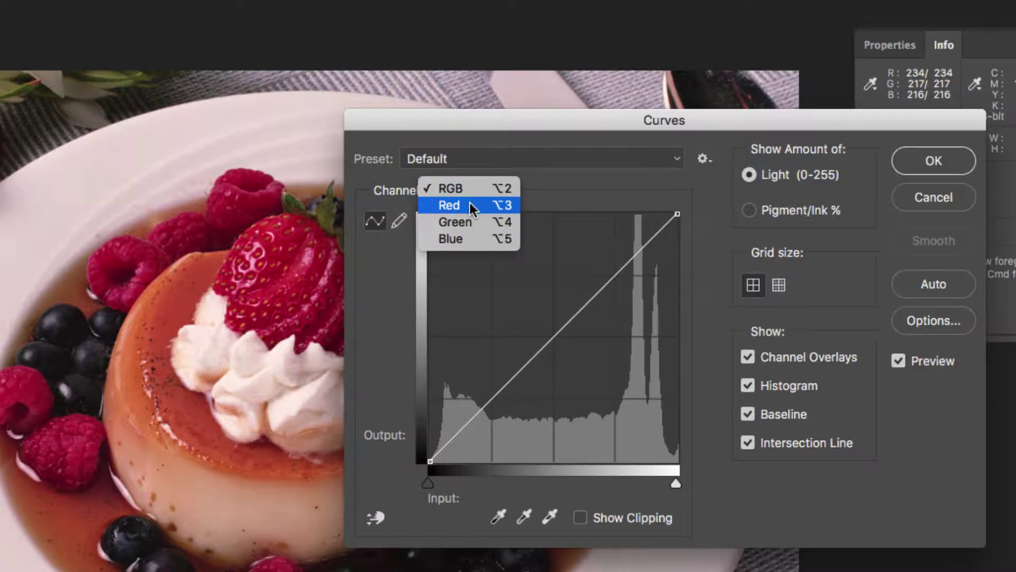
left_click(472, 207)
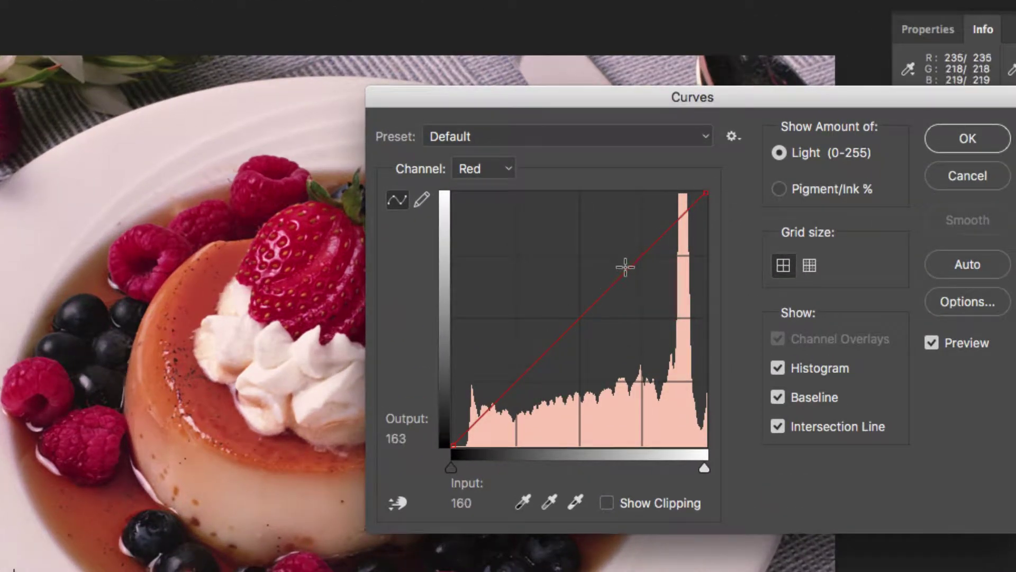
left_click(642, 255)
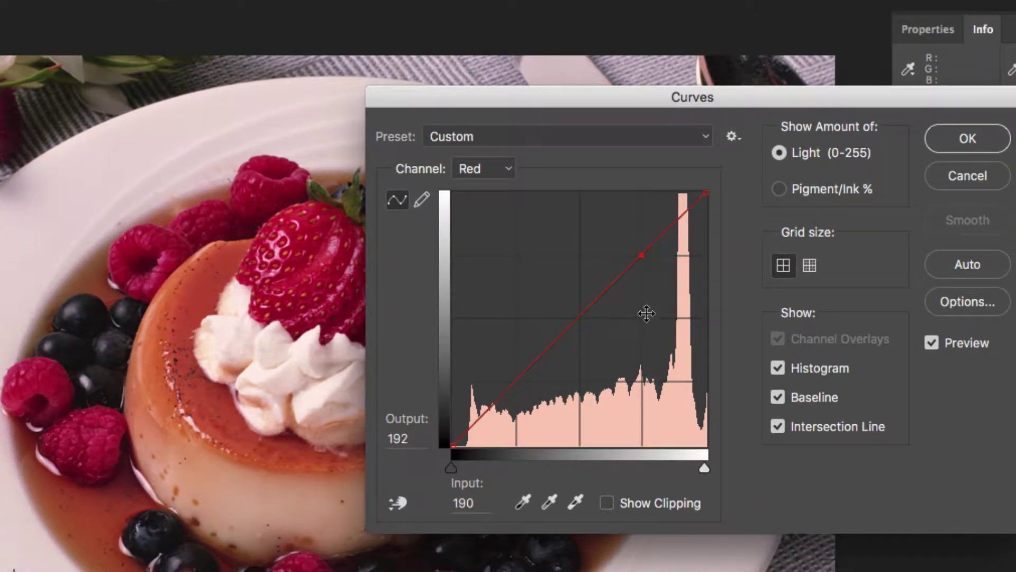
left_click_drag(866, 100, 742, 69)
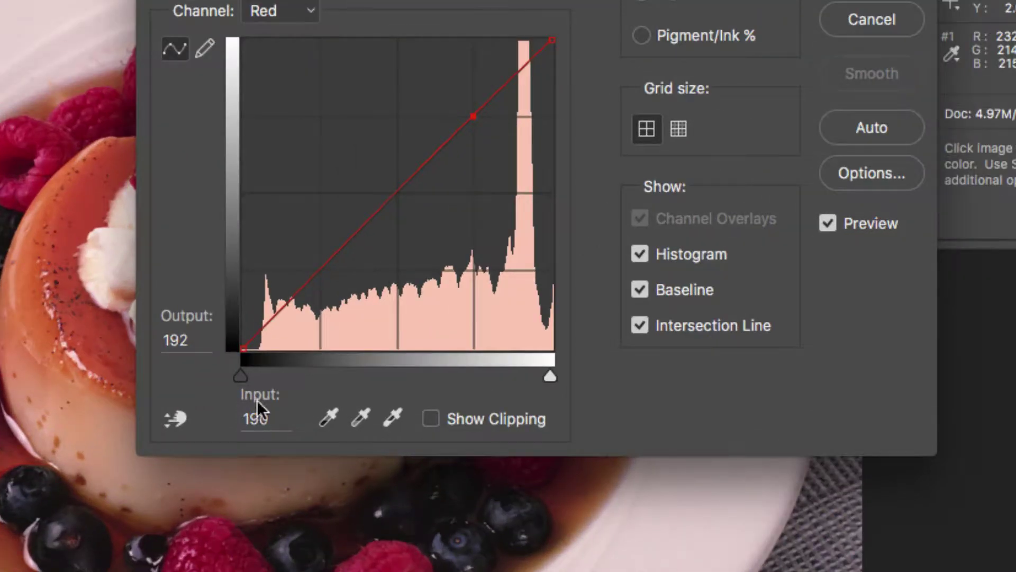
double_click(256, 417)
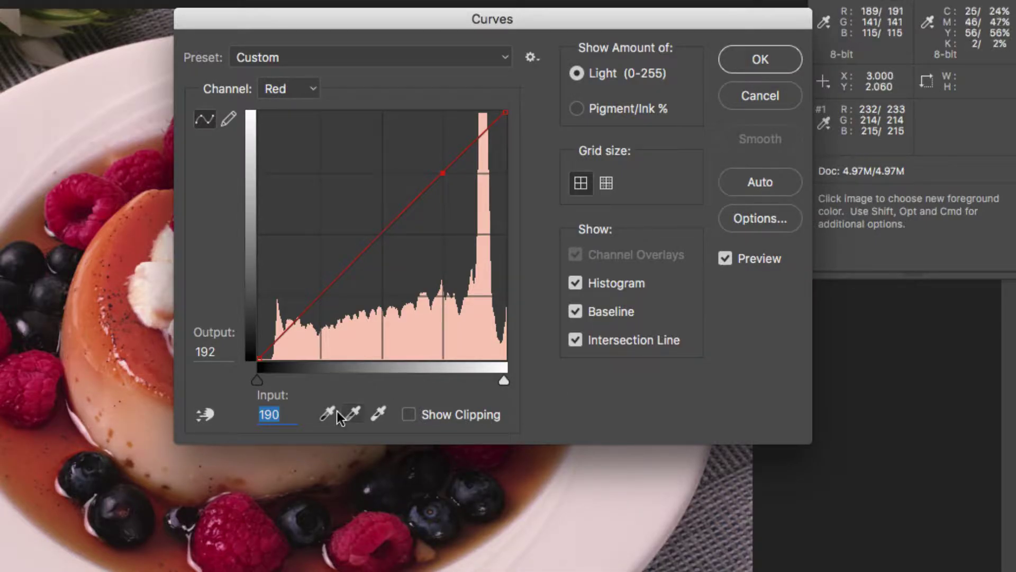
type("232")
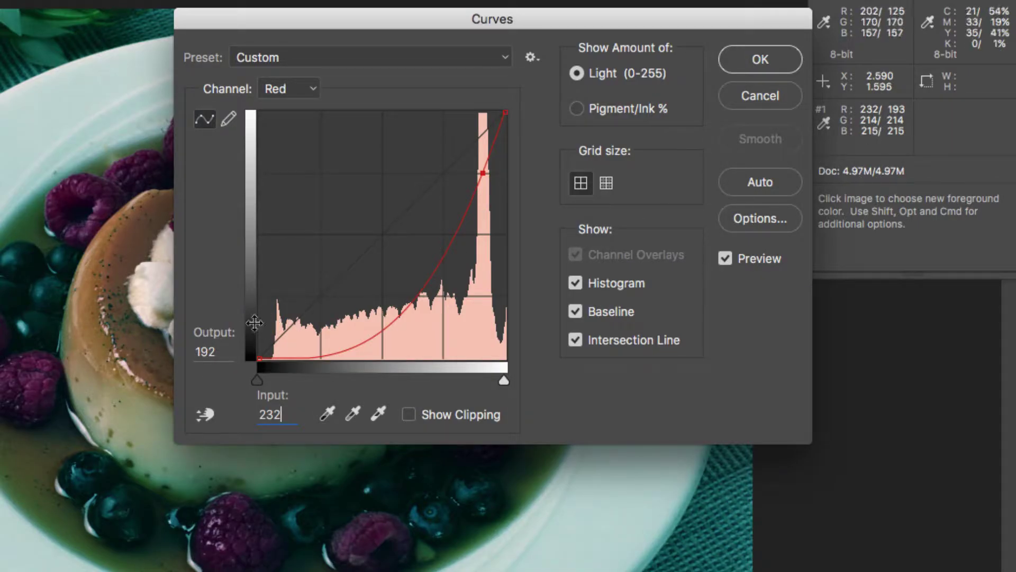
key("Tab")
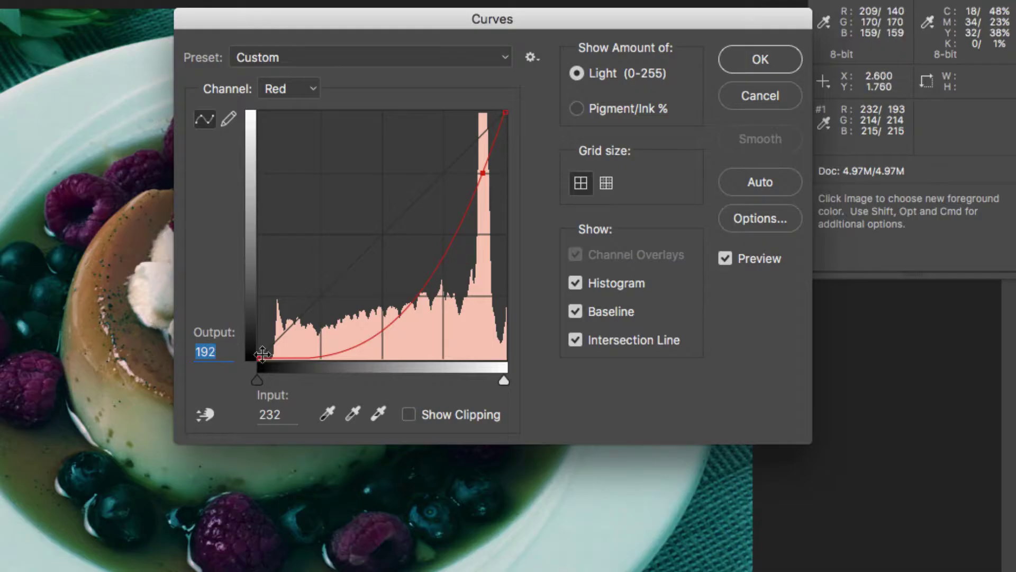
type("214")
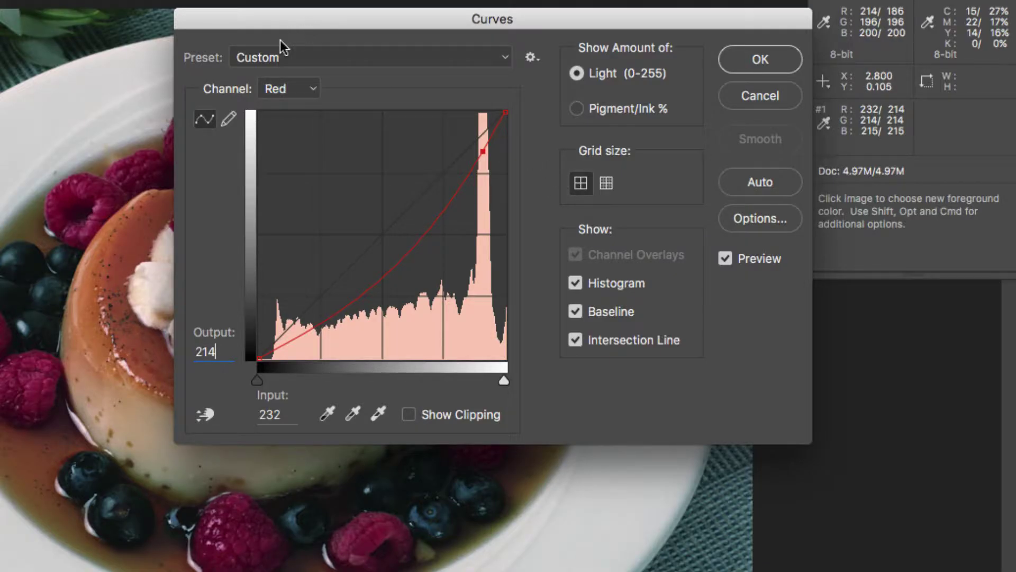
Add a point to the flan image's Blue channel curve with input 211 and output 214, and apply the Curves adjustment.
left_click(278, 91)
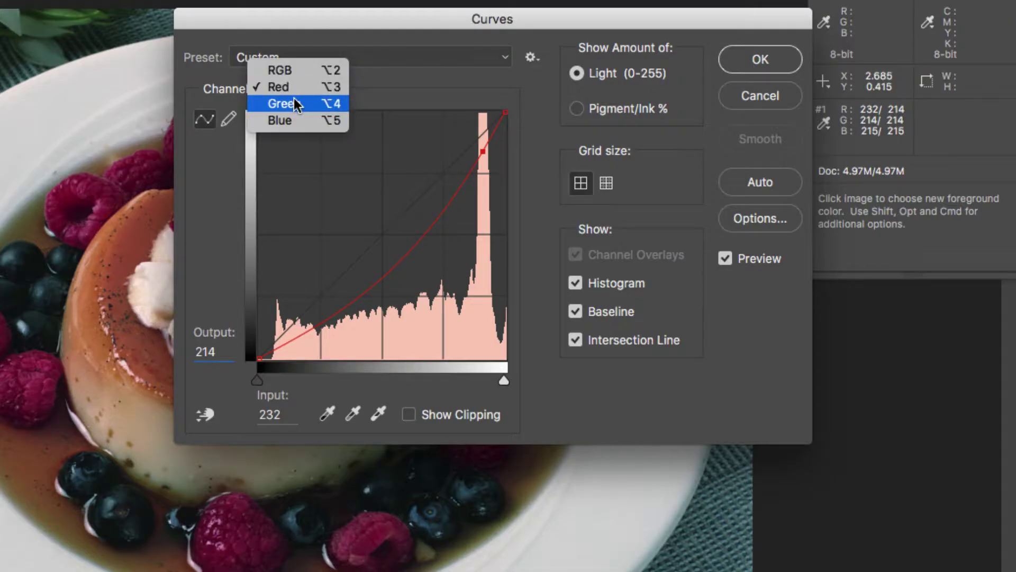
left_click(299, 116)
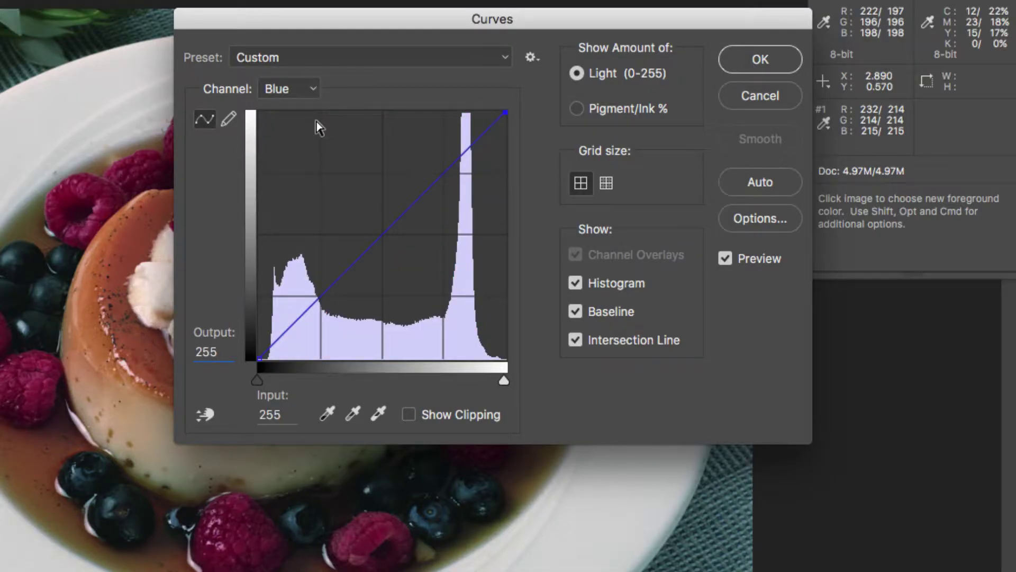
left_click(269, 414)
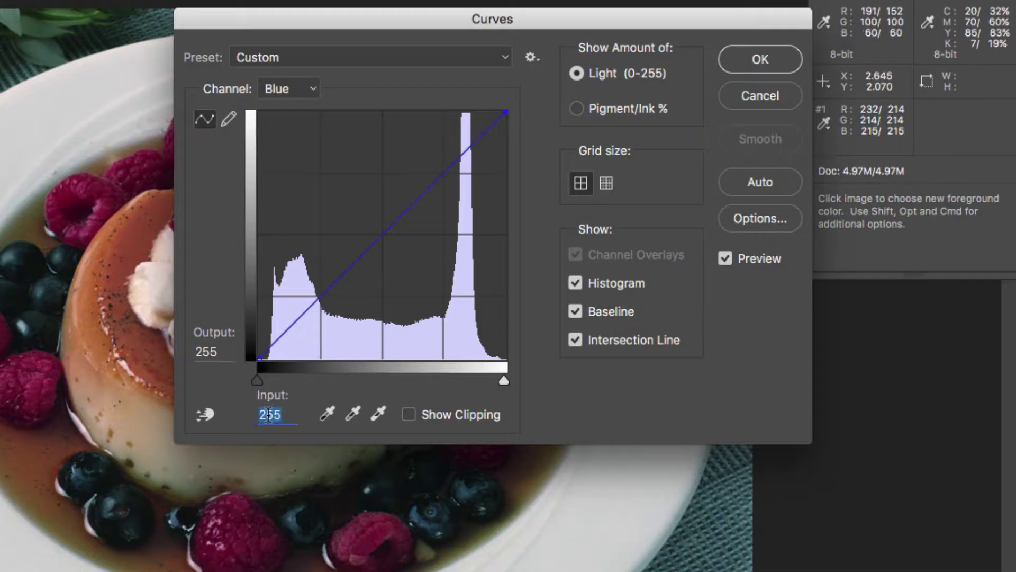
type("215")
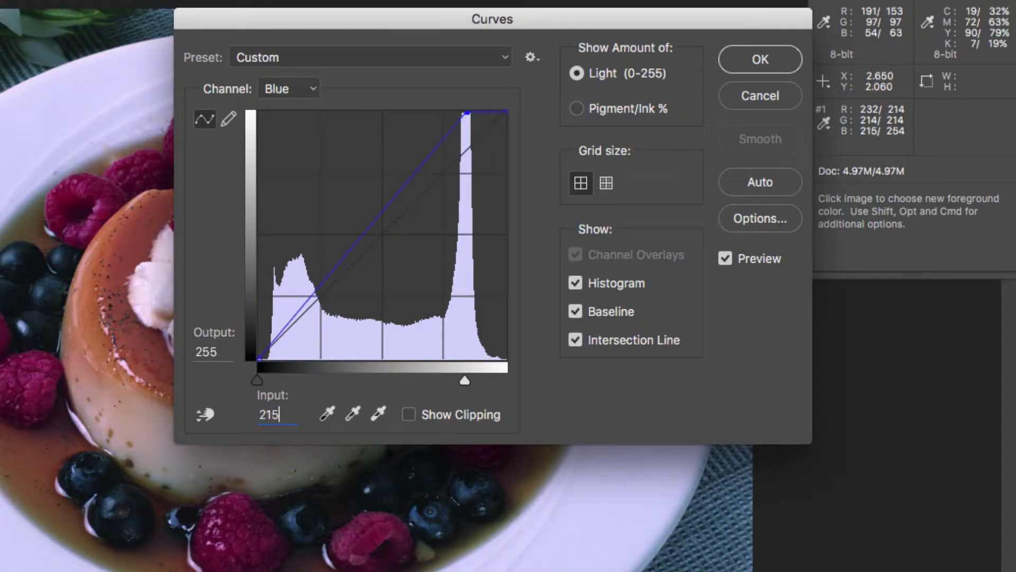
left_click(212, 351)
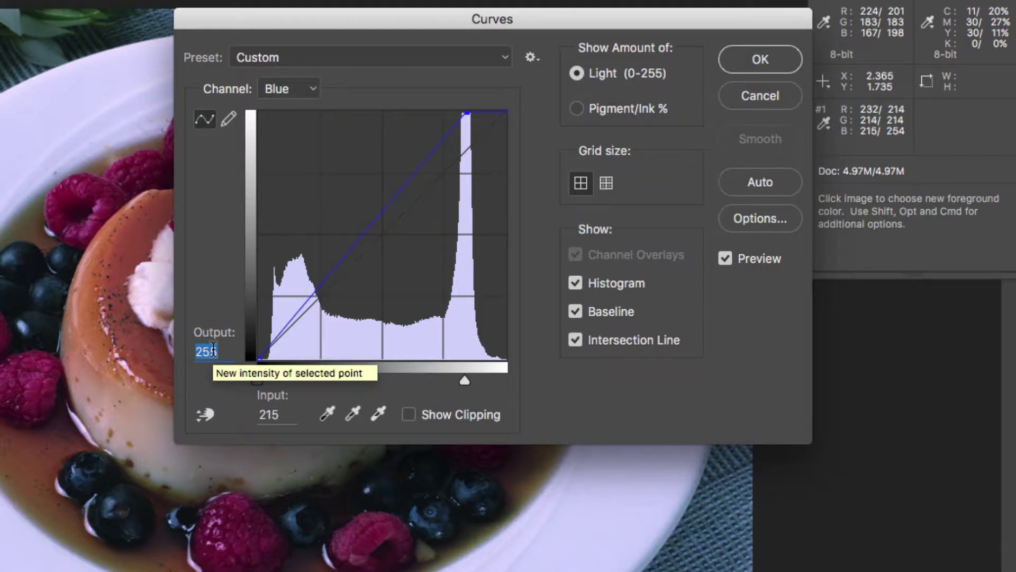
key("Tab")
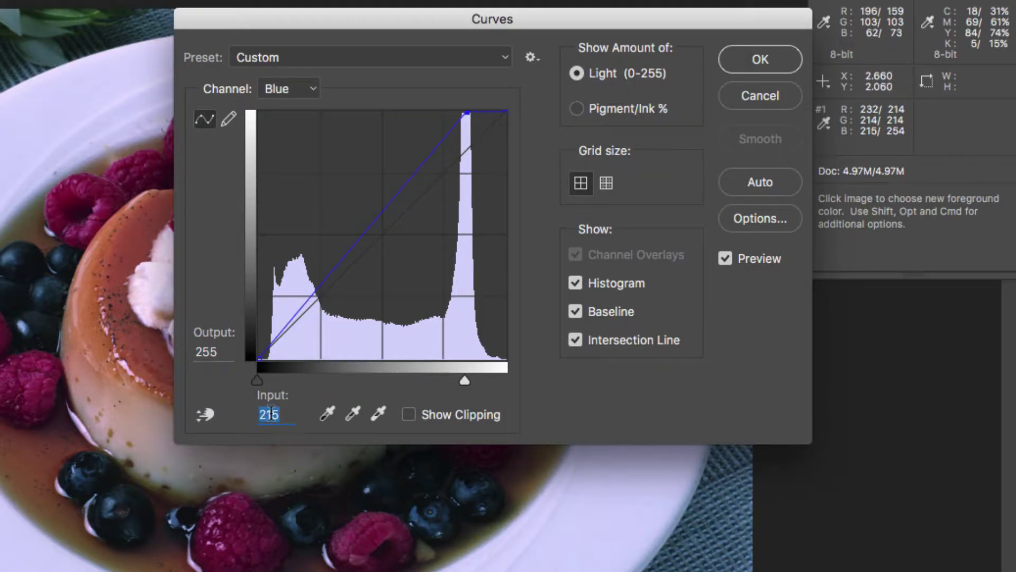
left_click(208, 352)
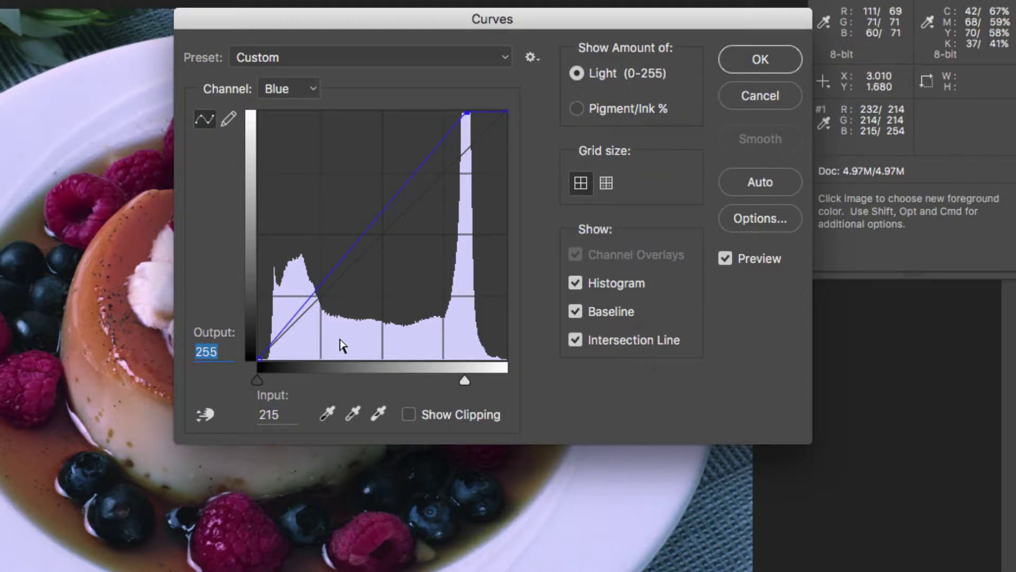
type("214")
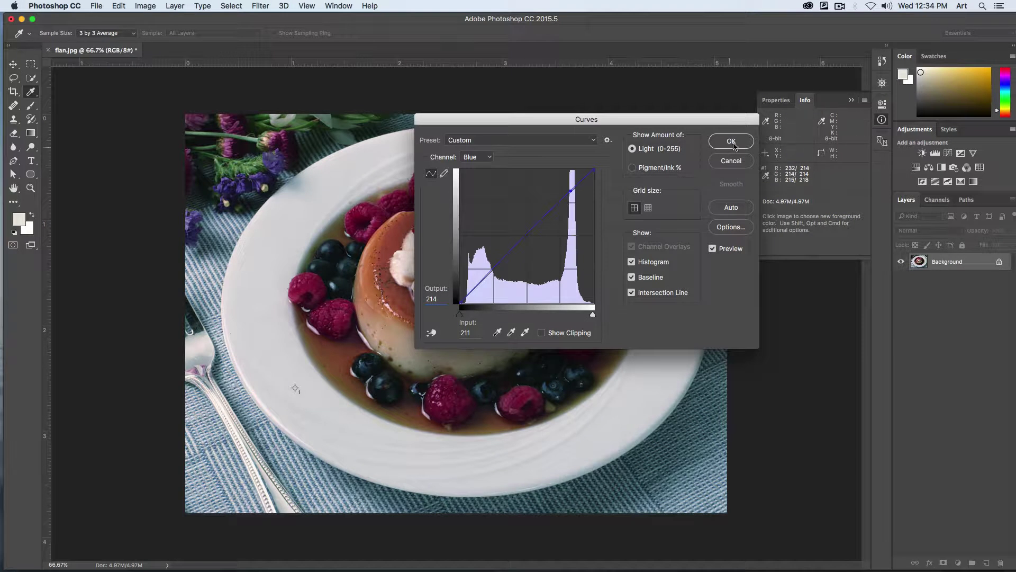
left_click(731, 141)
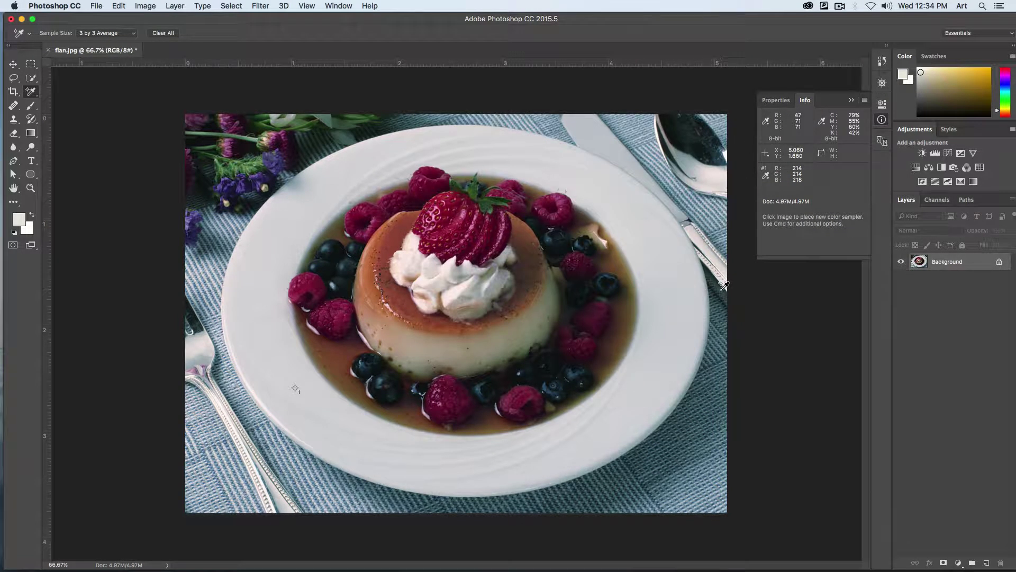
Save the corrected flan image in TIFF format as flan.tif in the Menu folder and close it.
left_click(118, 6)
mouse_move(96, 5)
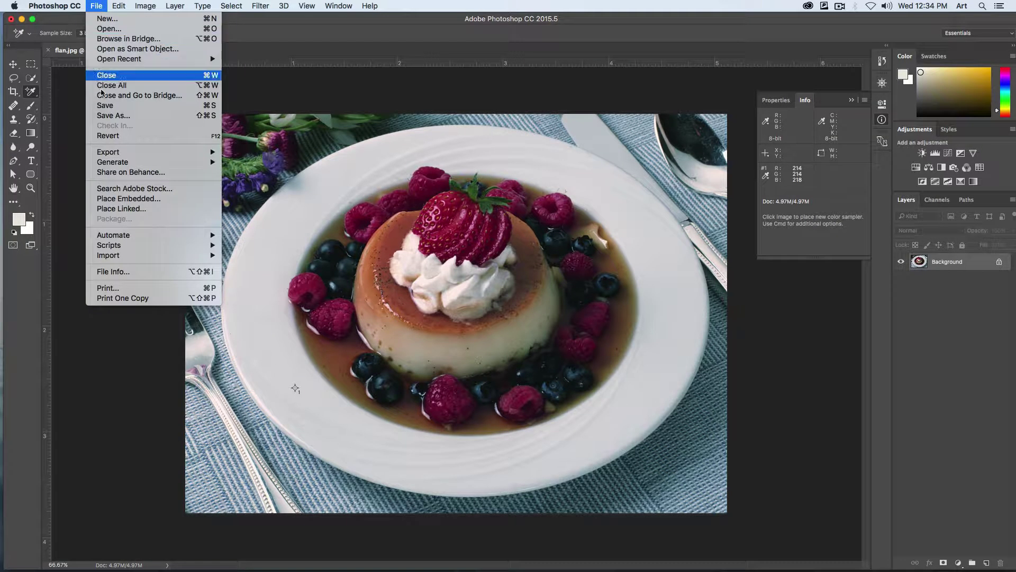
left_click(114, 115)
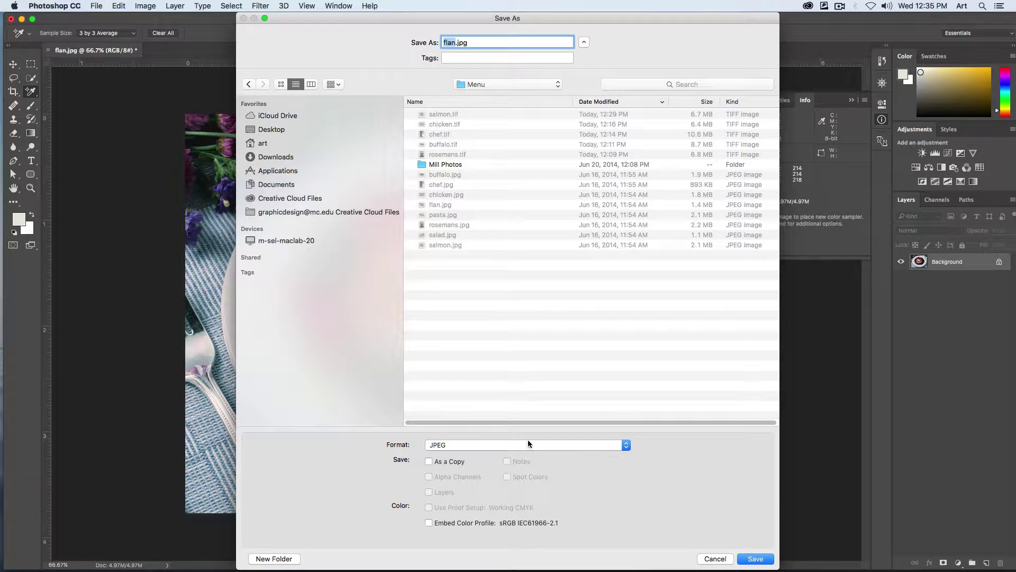
left_click(528, 446)
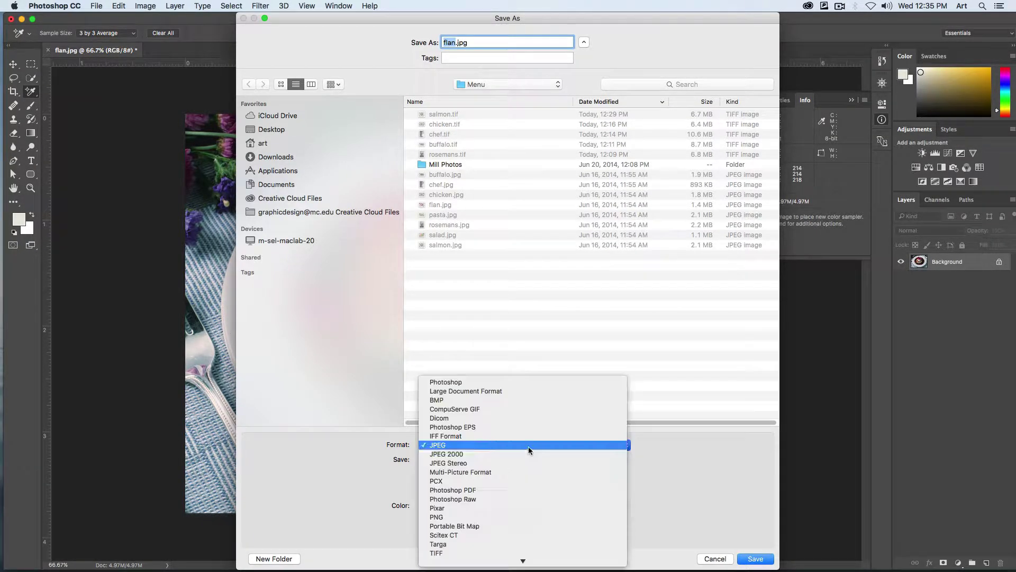
left_click(518, 550)
key("Return")
key("Return")
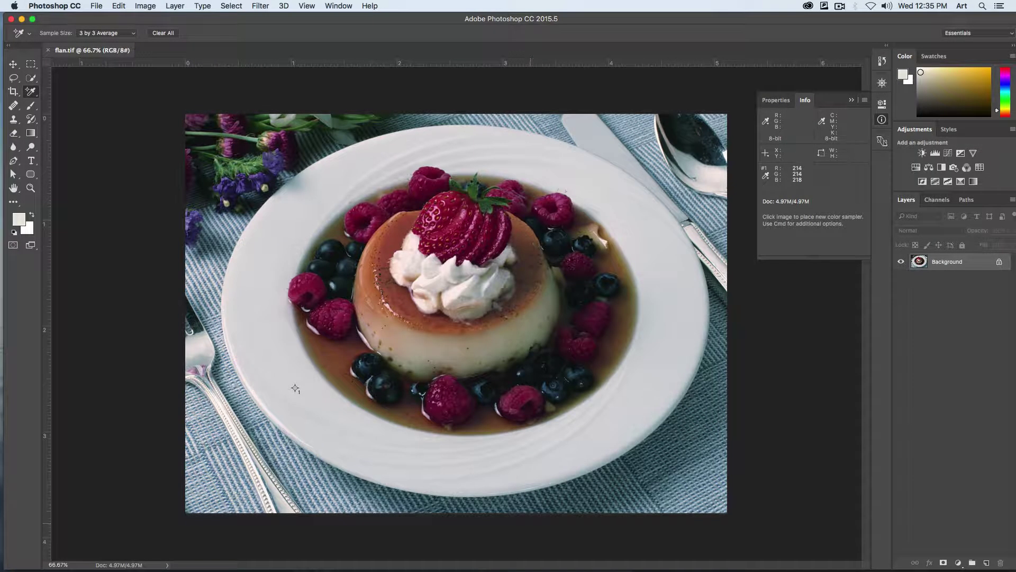
key("super+w")
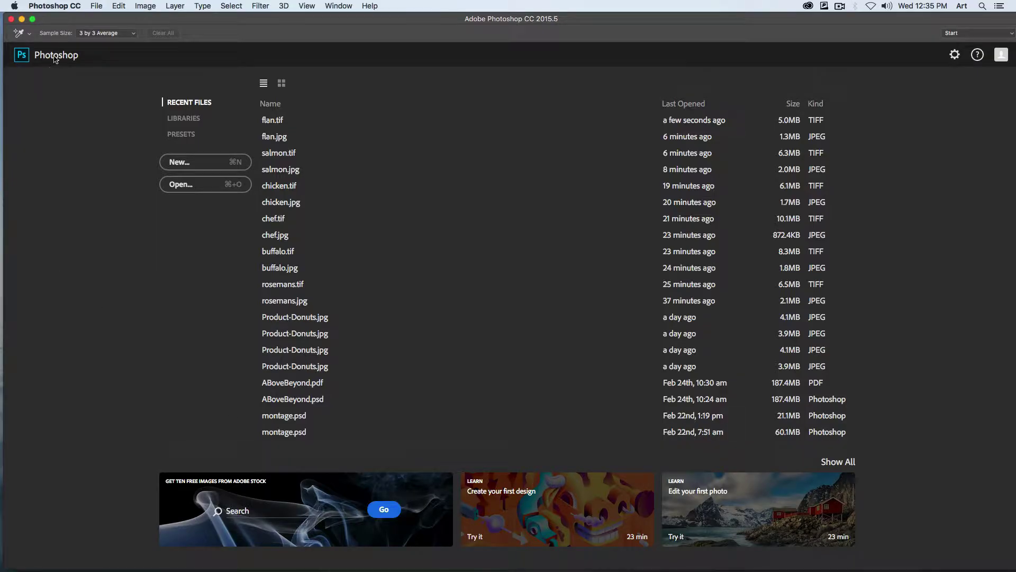
Open pasta.jpg from the Finder's Menu folder in Photoshop.
left_click(22, 19)
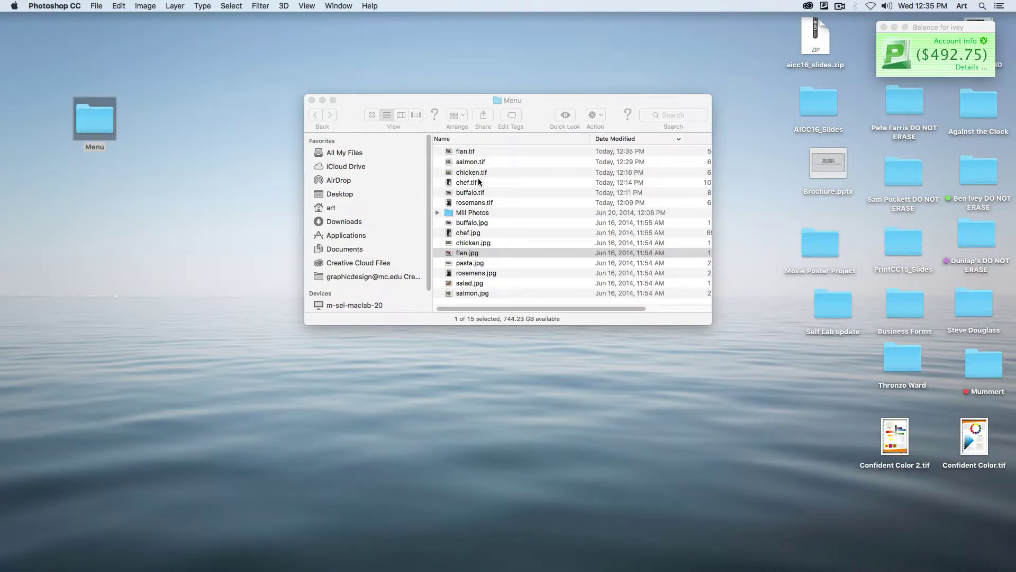
left_click(494, 186)
left_click_drag(473, 263, 324, 560)
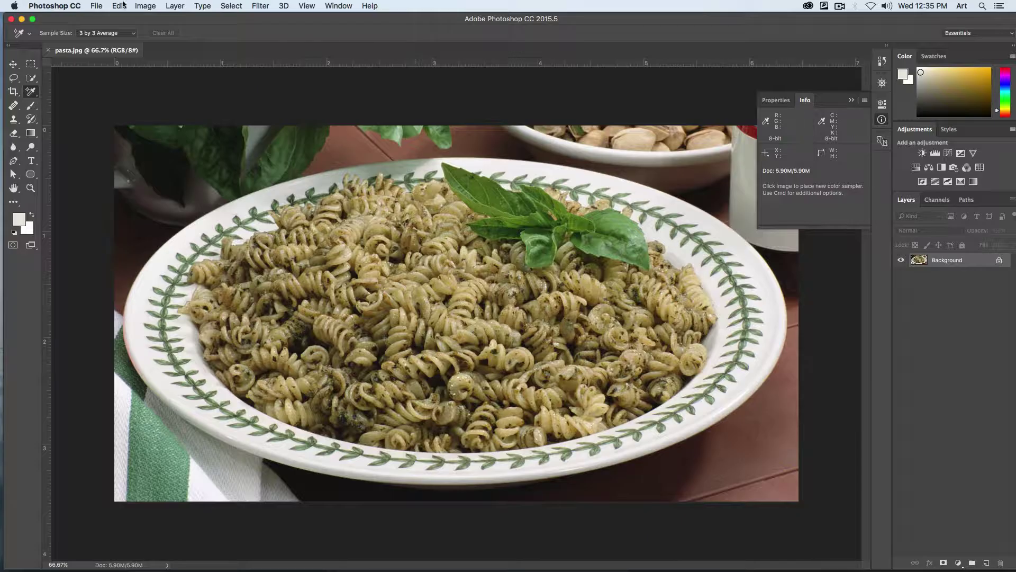
In a Curves adjustment of the pasta image, use Show Clipping to set the black point input to 11 and the white point input to 255.
left_click(153, 6)
mouse_move(159, 35)
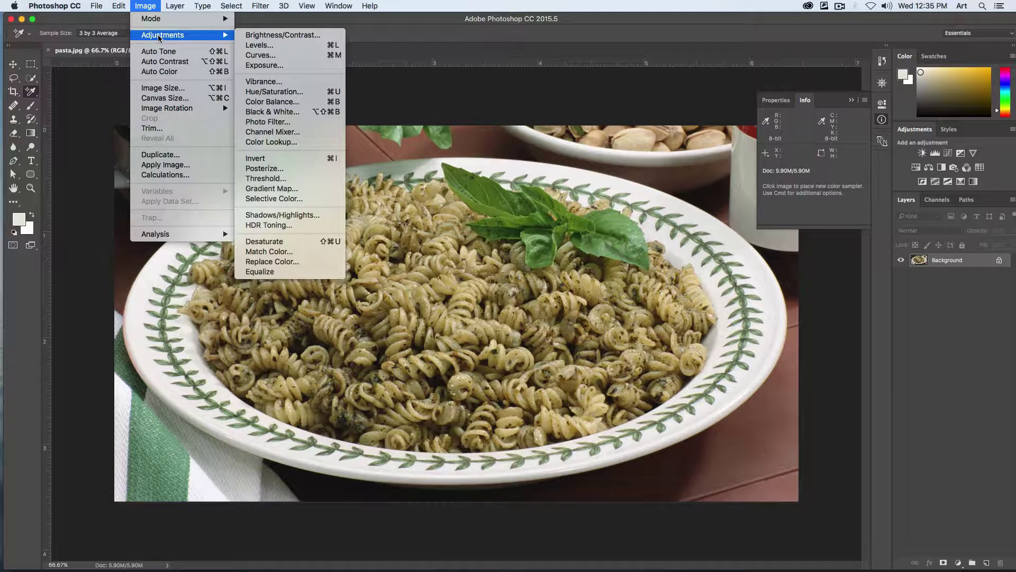
left_click(297, 56)
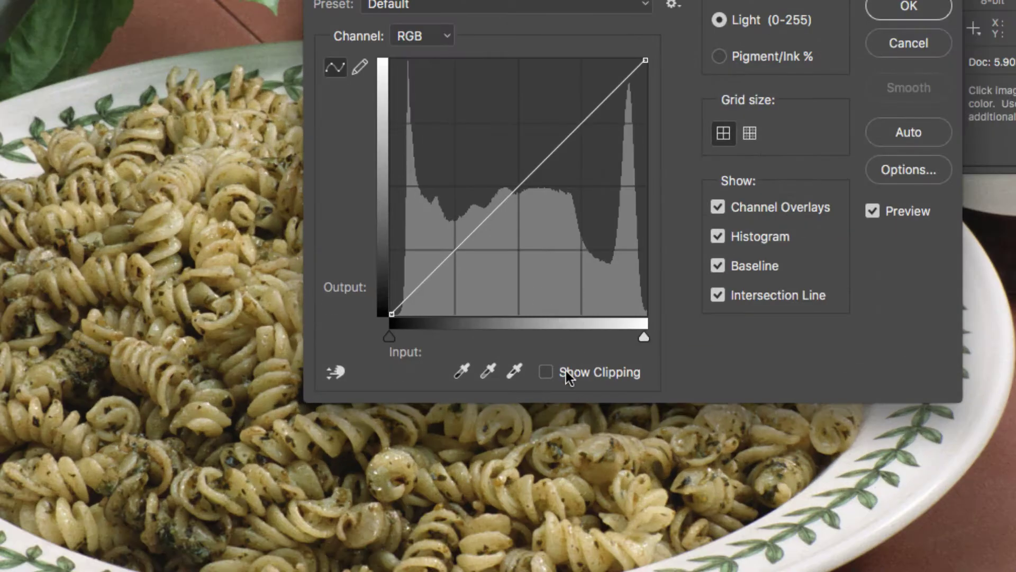
left_click(546, 372)
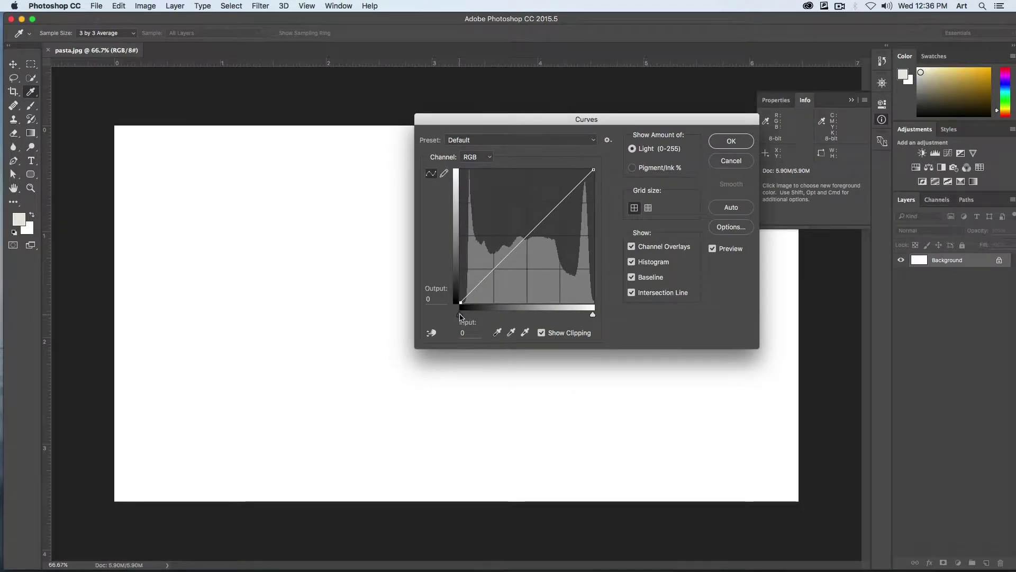
left_click_drag(459, 317, 465, 319)
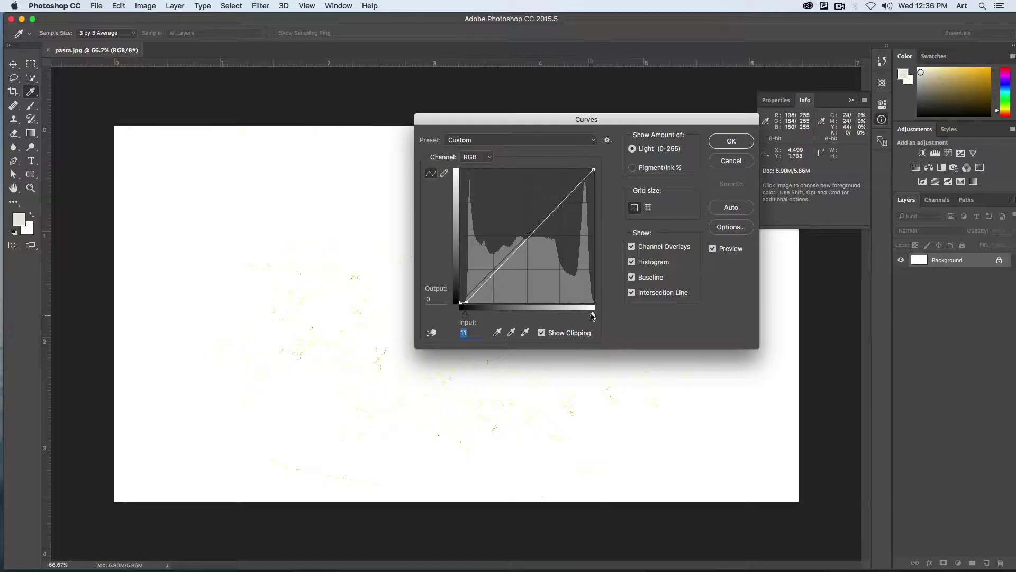
left_click_drag(592, 317, 594, 316)
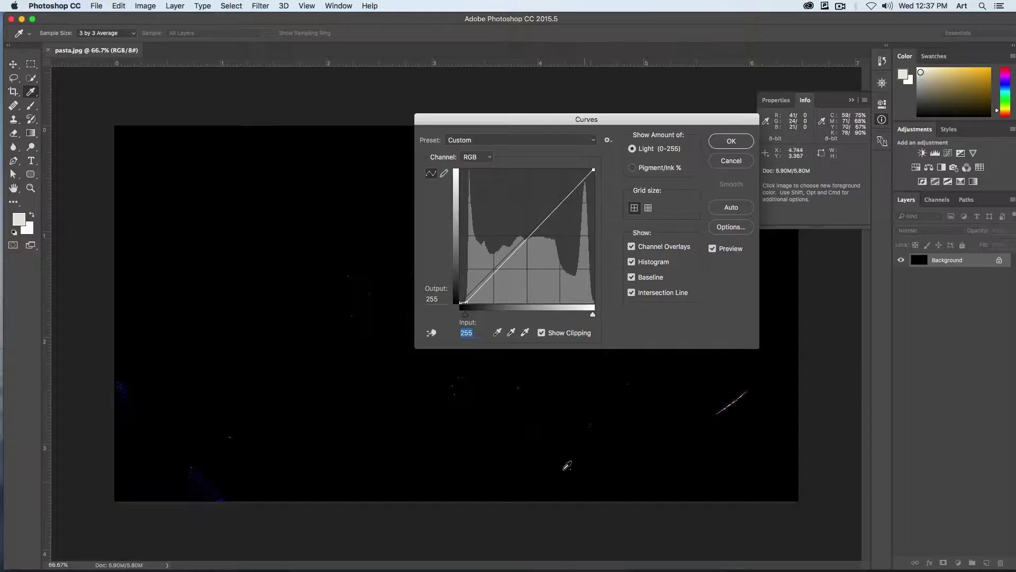
left_click(541, 332)
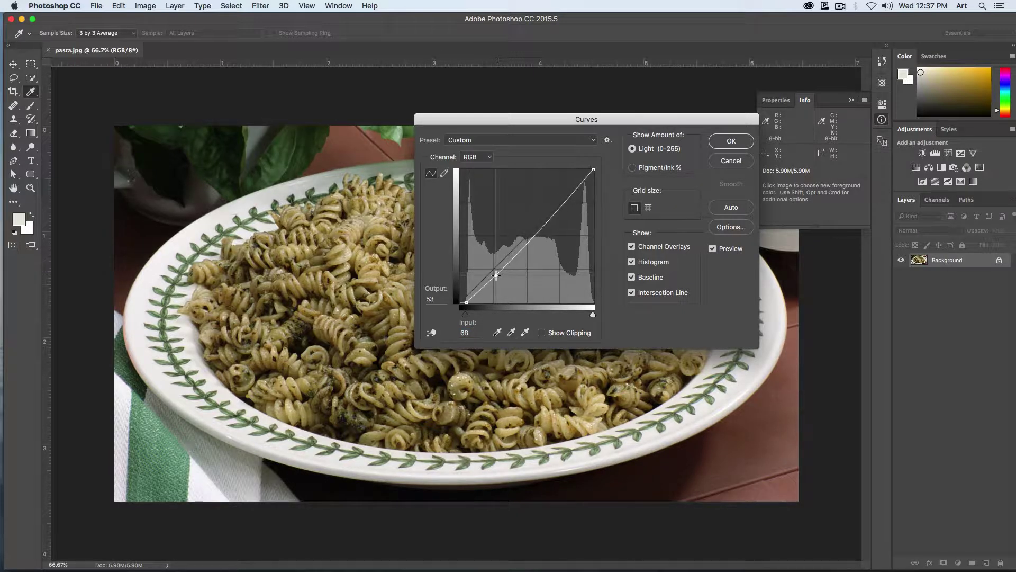
Shape an S-curve with points at input 68, output 48 and input 178, output 191, apply it, and compare before and after.
left_click_drag(496, 273, 495, 277)
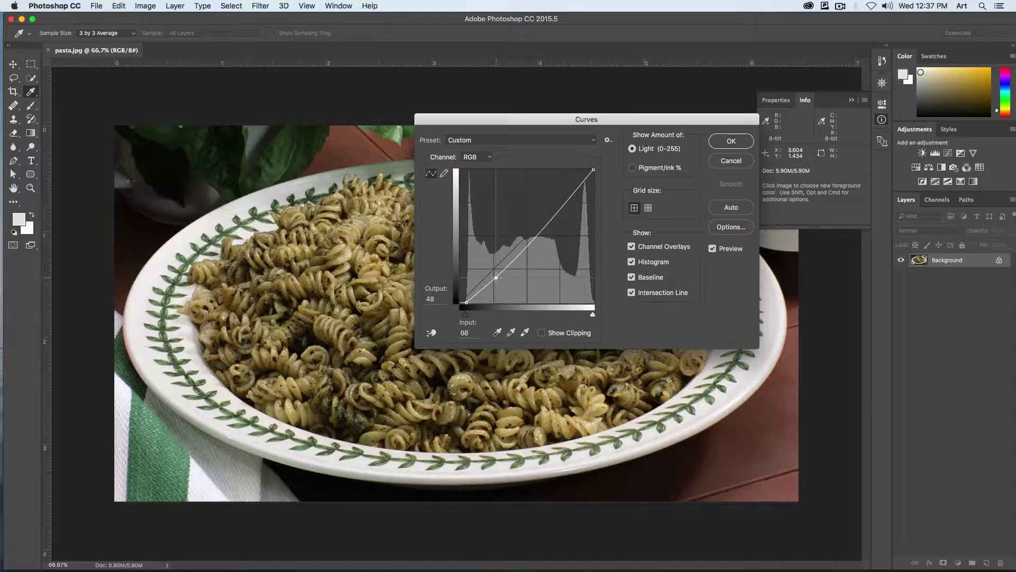
left_click(556, 207)
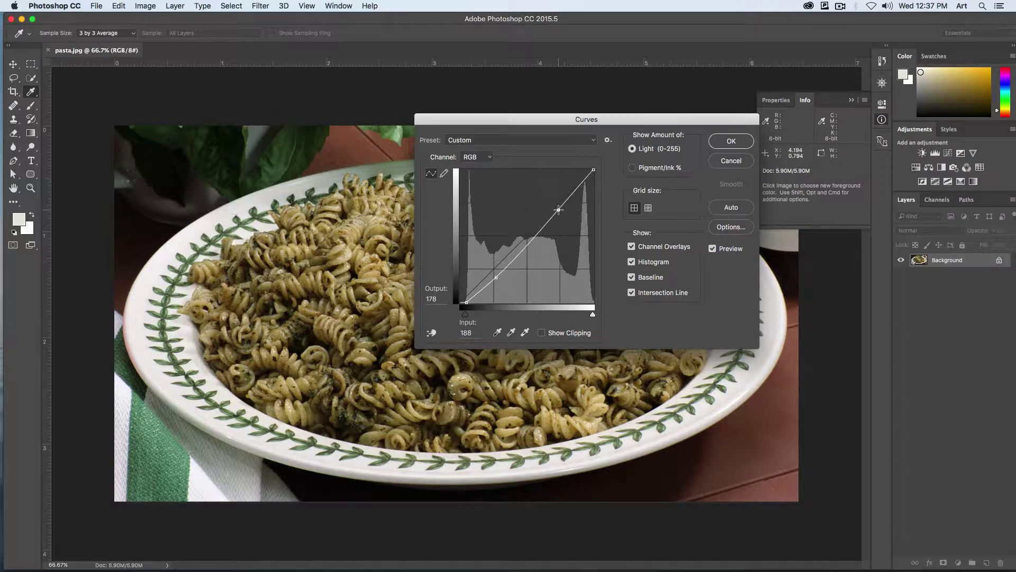
left_click_drag(556, 207, 554, 202)
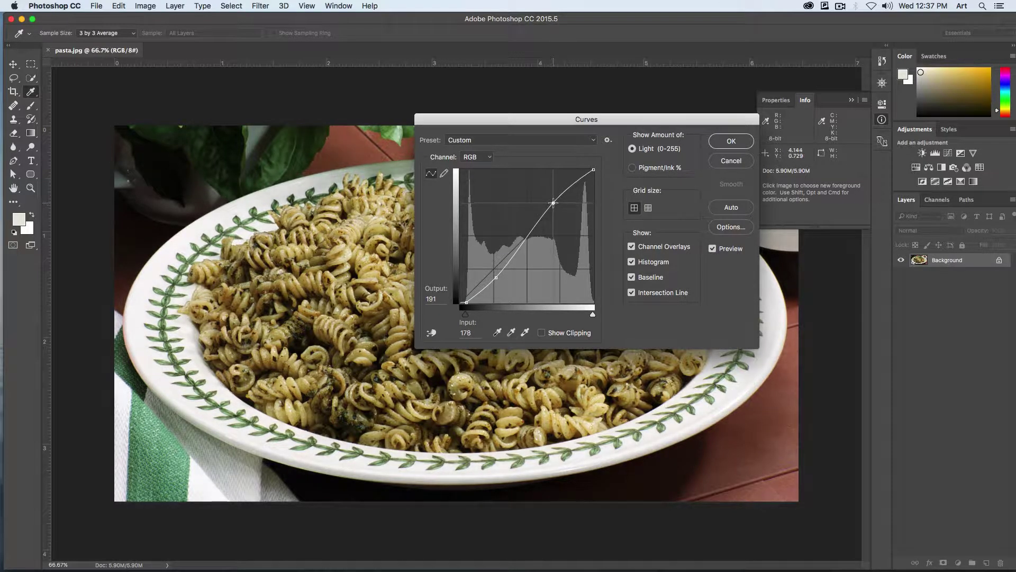
left_click(733, 141)
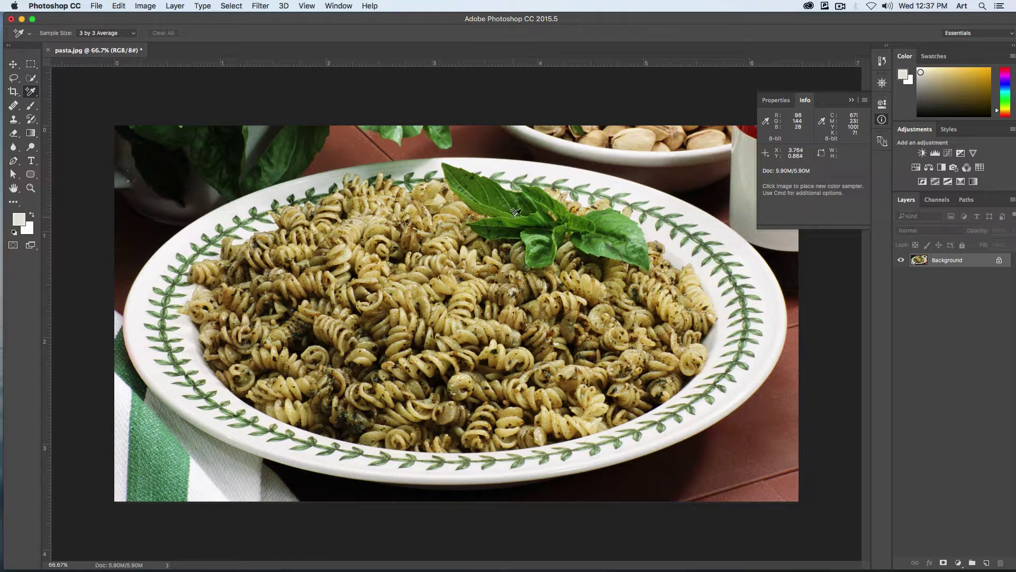
key("super+z")
key("super+z")
Save the adjusted pasta image in TIFF format as pasta.tif in the Menu folder and close it.
left_click(97, 6)
left_click(121, 120)
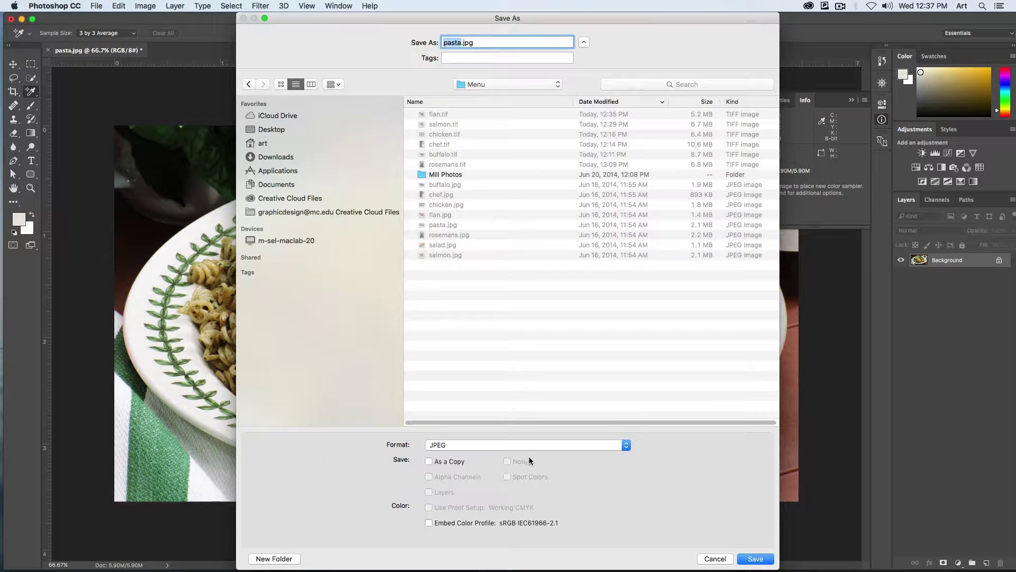
left_click(528, 447)
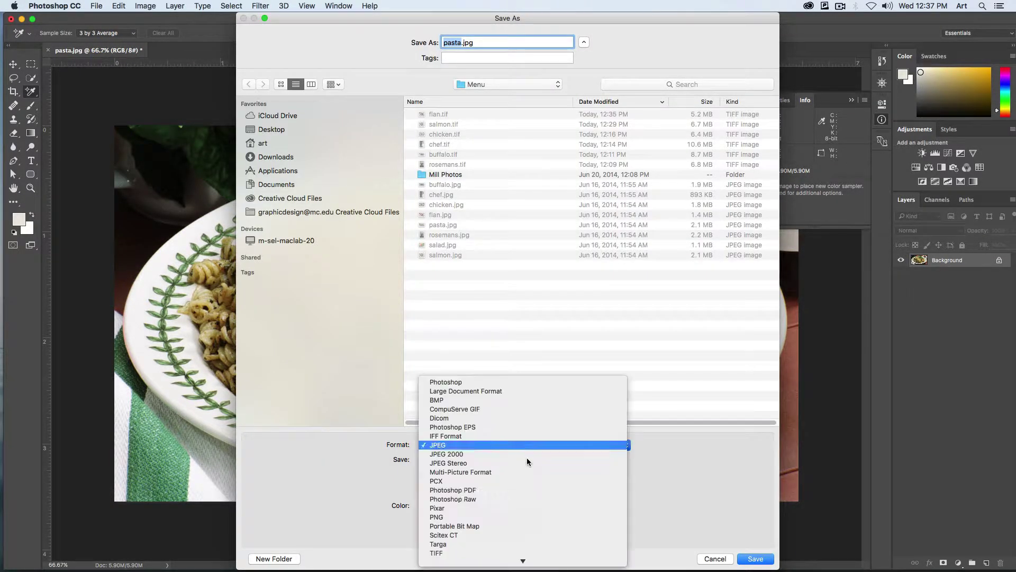
left_click(529, 552)
key("Return")
key("Return")
key("super+w")
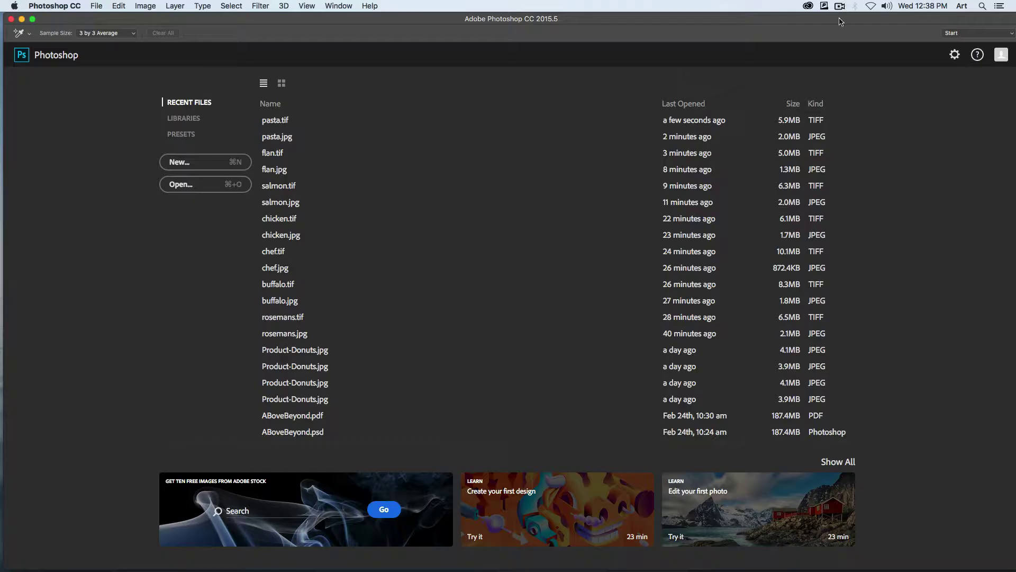
In Color Settings, choose the North America Prepress 2 preset with Adobe RGB (1998) as the RGB working space.
left_click(118, 6)
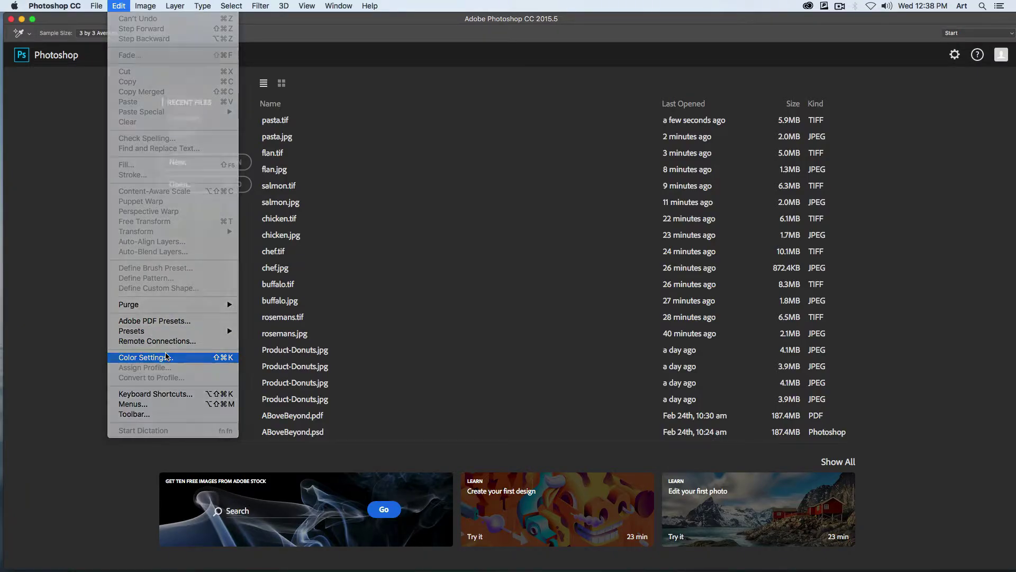
left_click(168, 358)
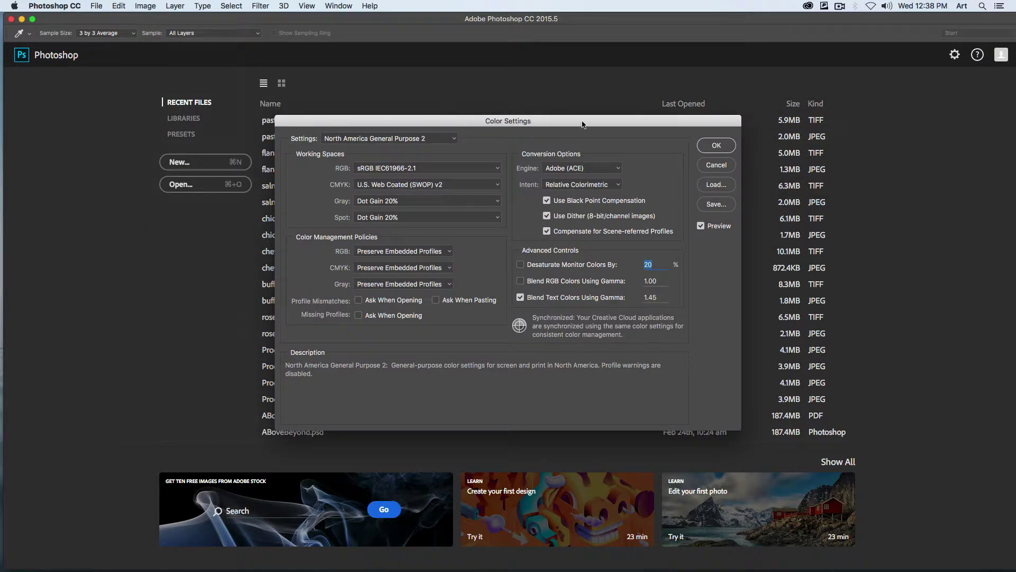
mouse_move(381, 158)
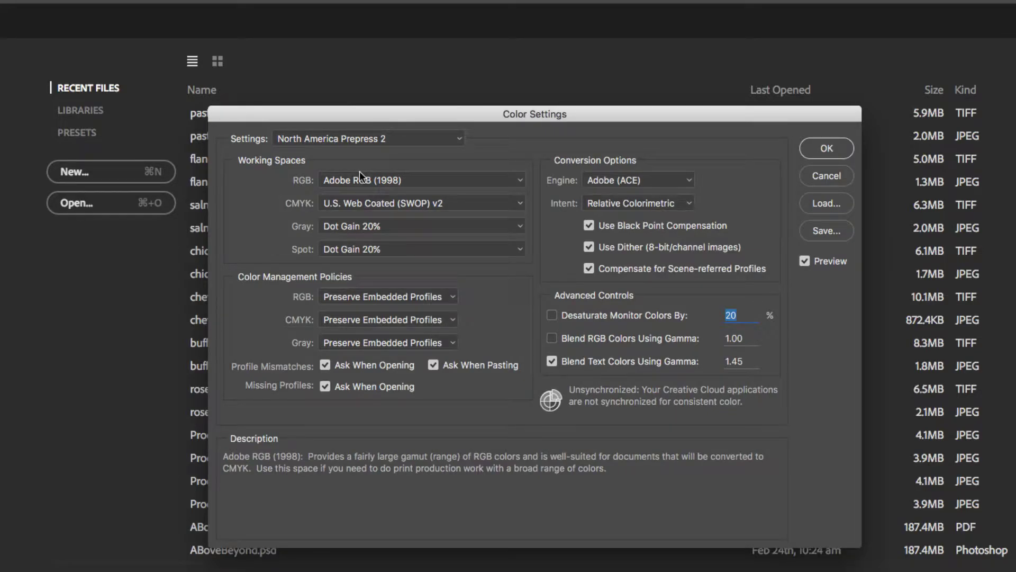
mouse_move(270, 163)
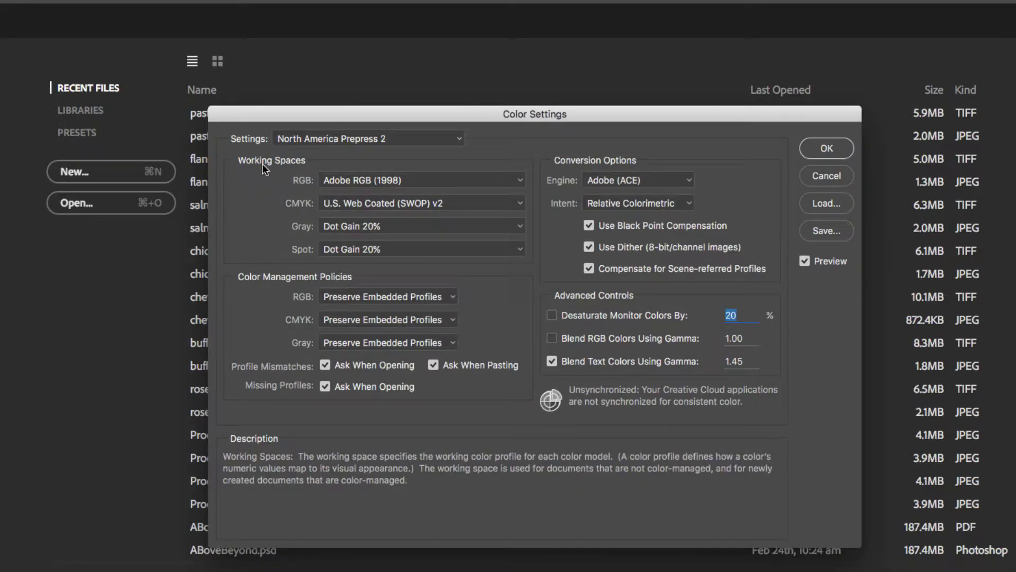
left_click(374, 179)
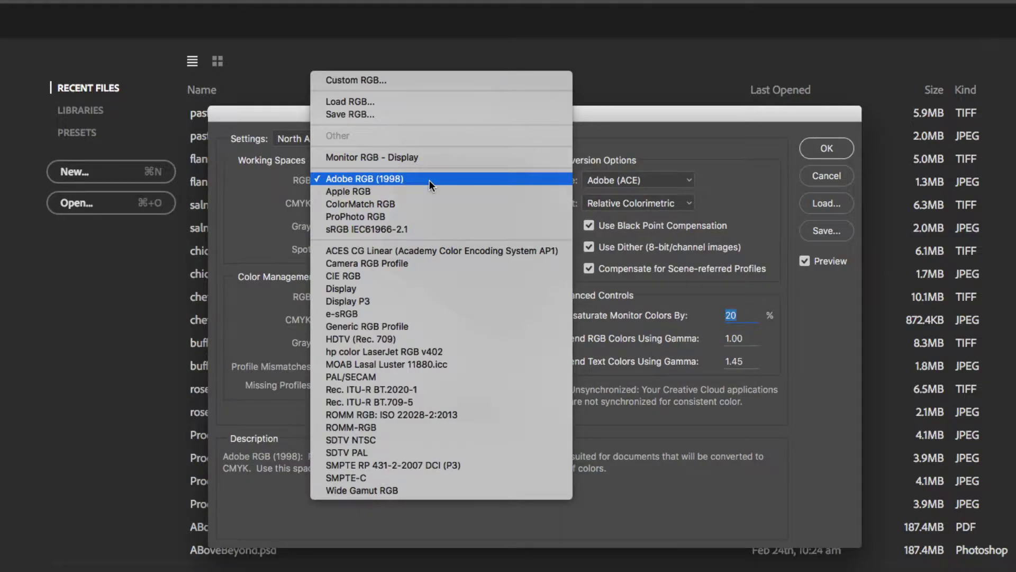
left_click(390, 179)
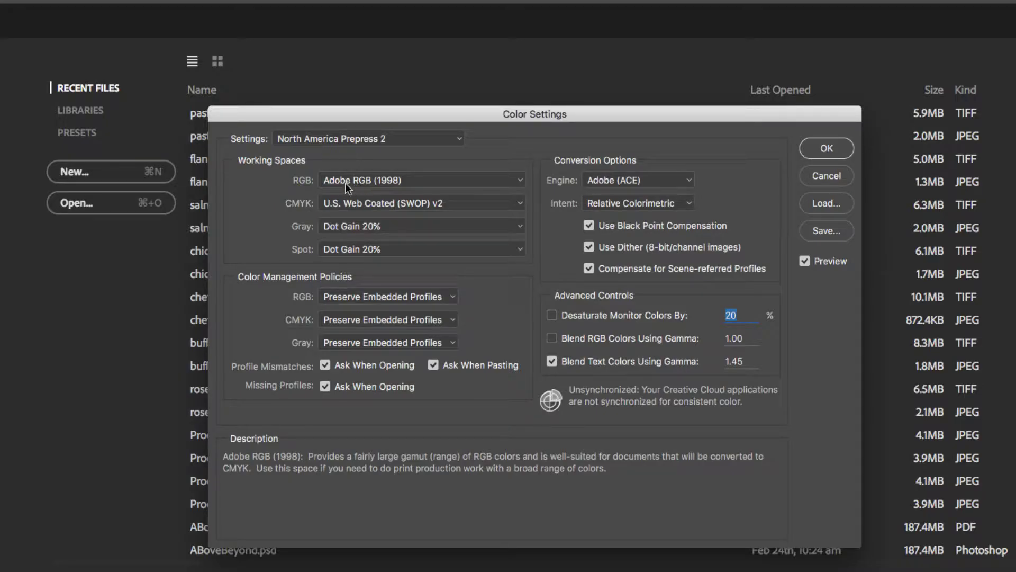
Set the CMYK working space to U.S. Sheetfed Coated v2 and the RGB color management policy to Off.
left_click(367, 204)
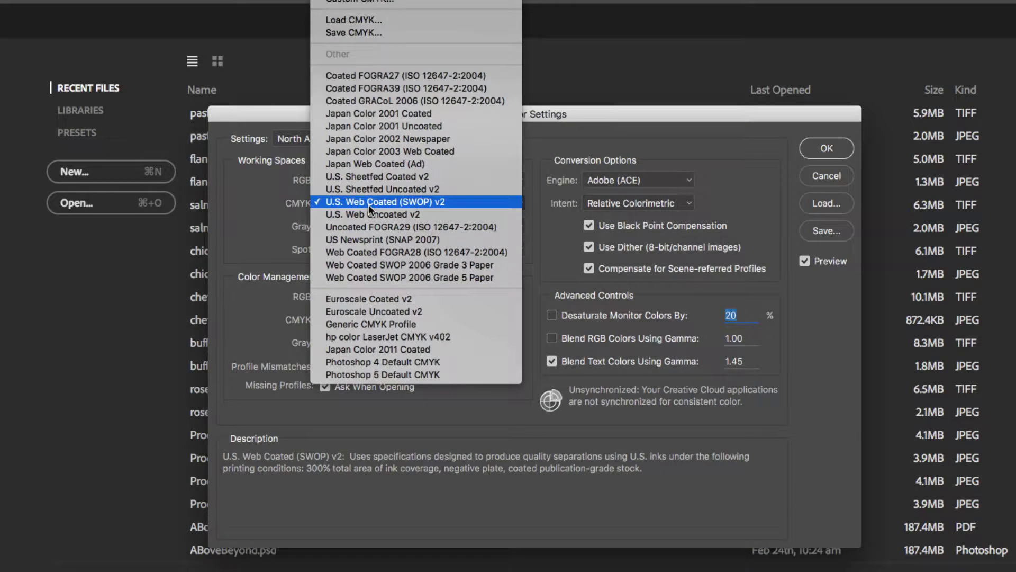
left_click(408, 177)
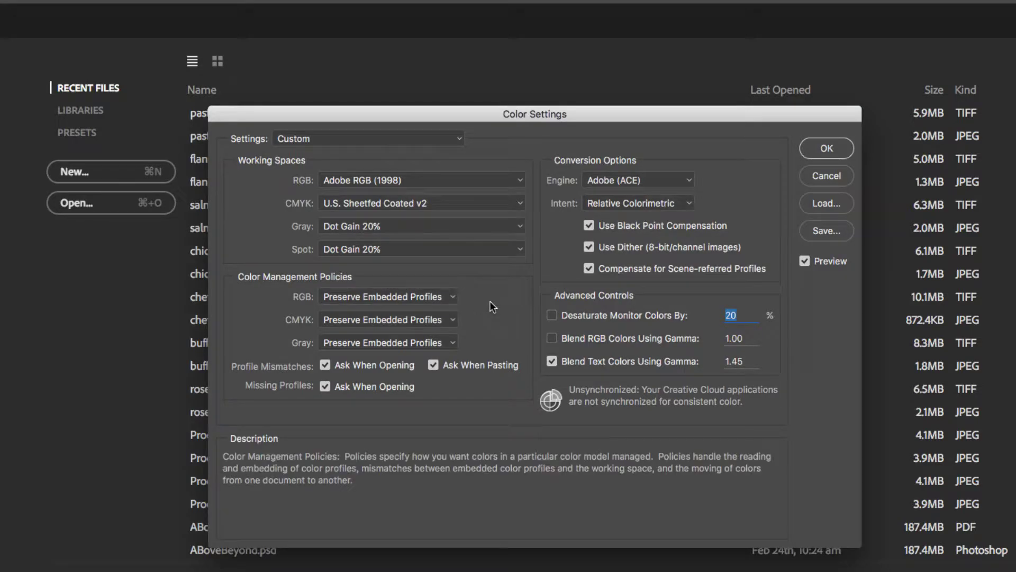
left_click(344, 294)
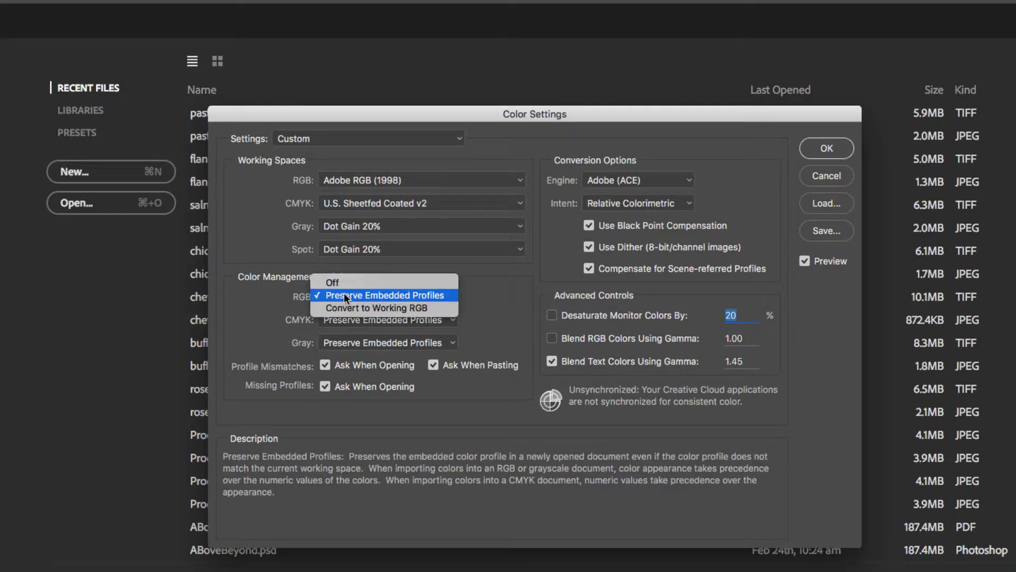
left_click(348, 283)
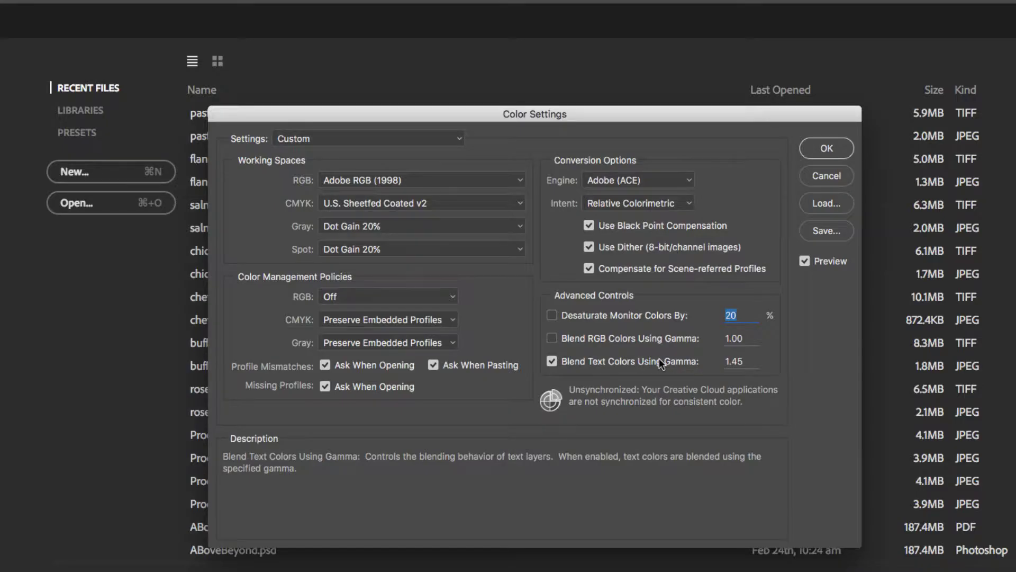
Save the color settings as Menus in the Settings folder with the suggested comment, and apply them.
left_click(827, 231)
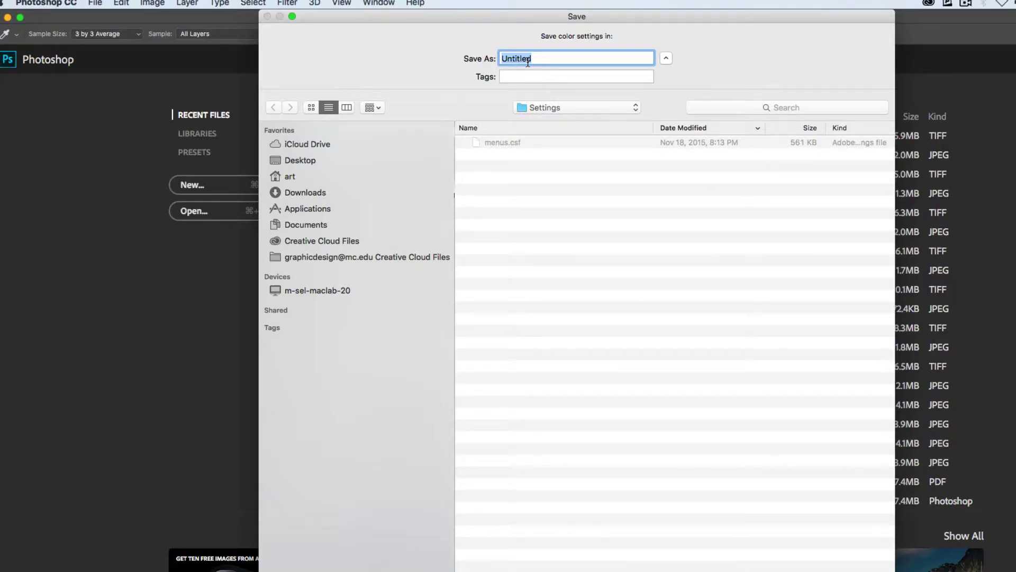
type("Menus")
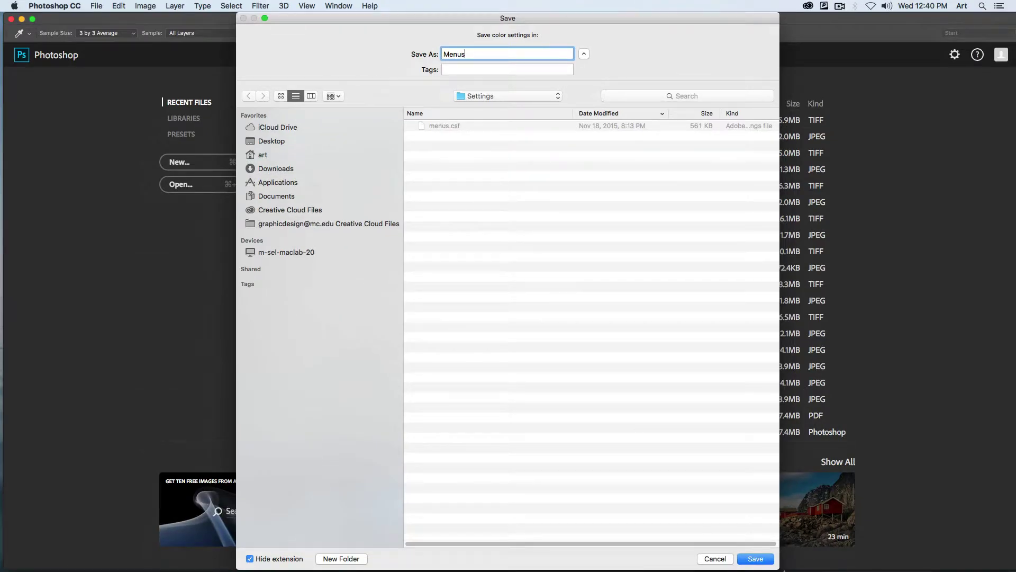
left_click(757, 559)
left_click(585, 89)
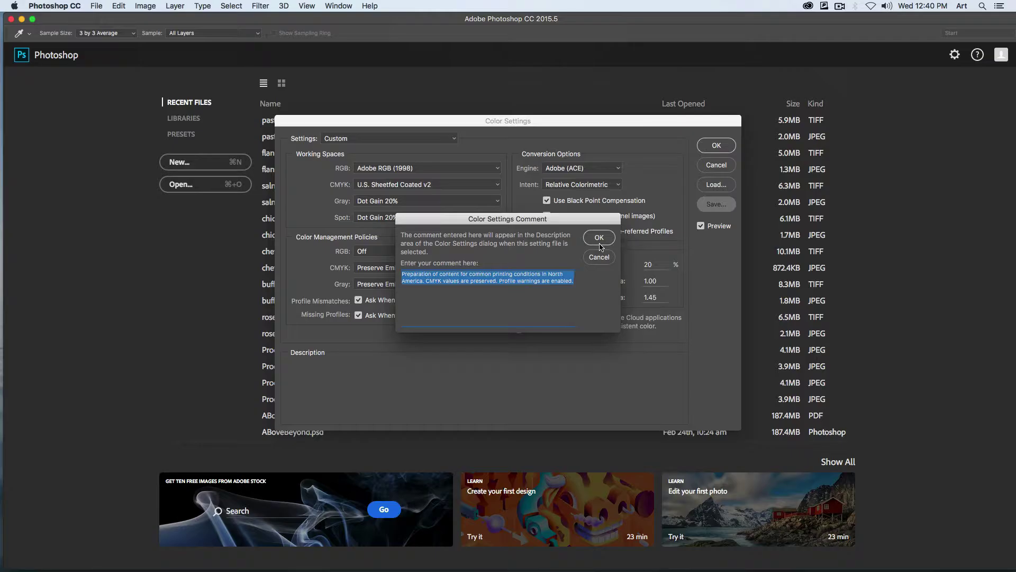
left_click(601, 246)
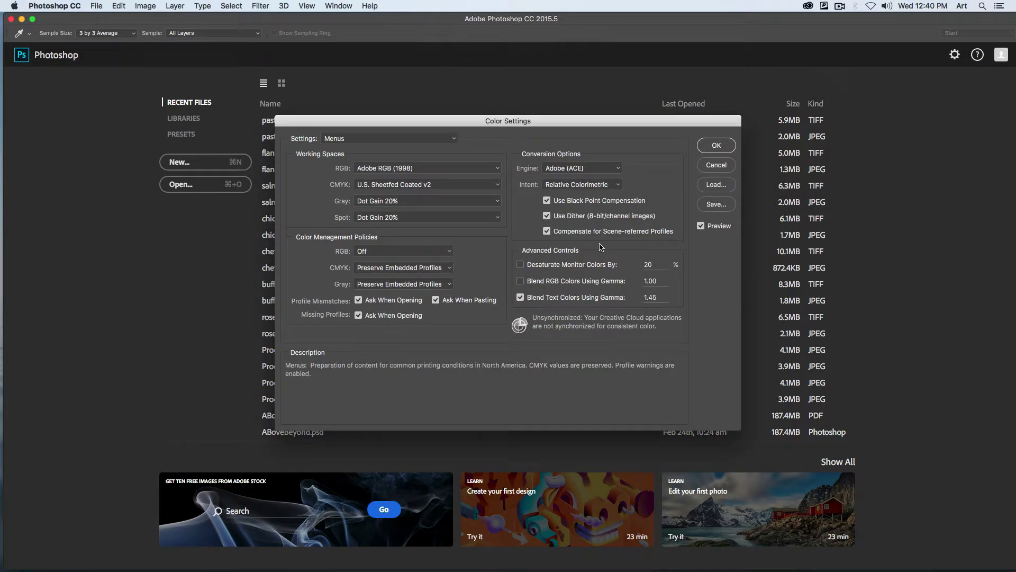
left_click(716, 146)
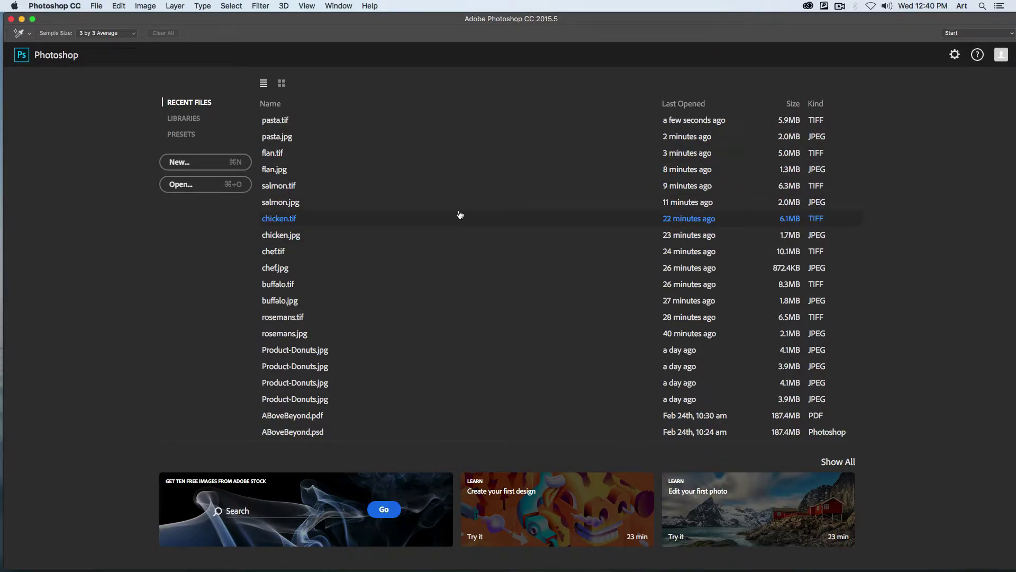
Open salad.jpg from the Finder's Menu folder in Photoshop.
key("ctrl+Up")
left_click(897, 171)
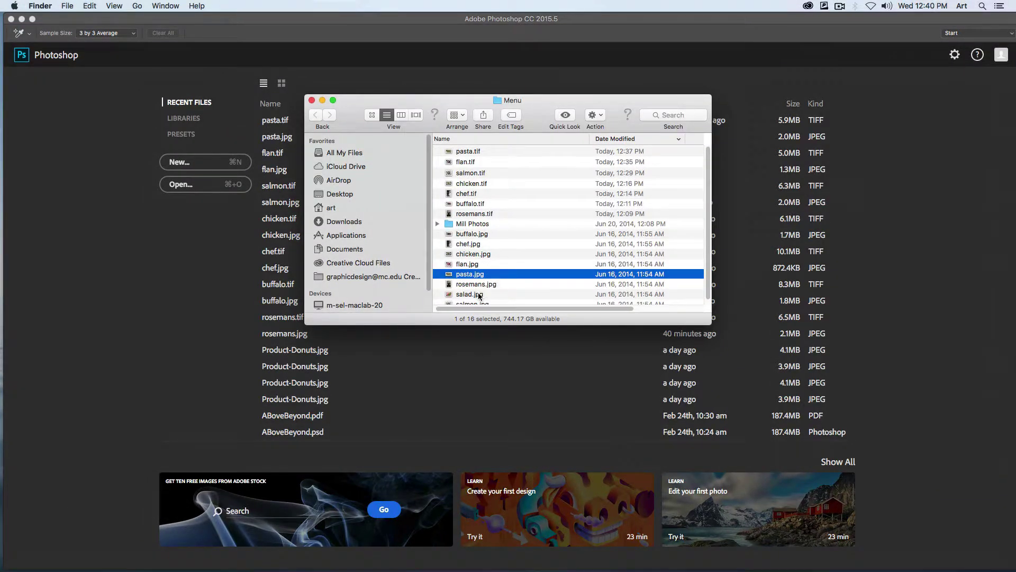
left_click(468, 295)
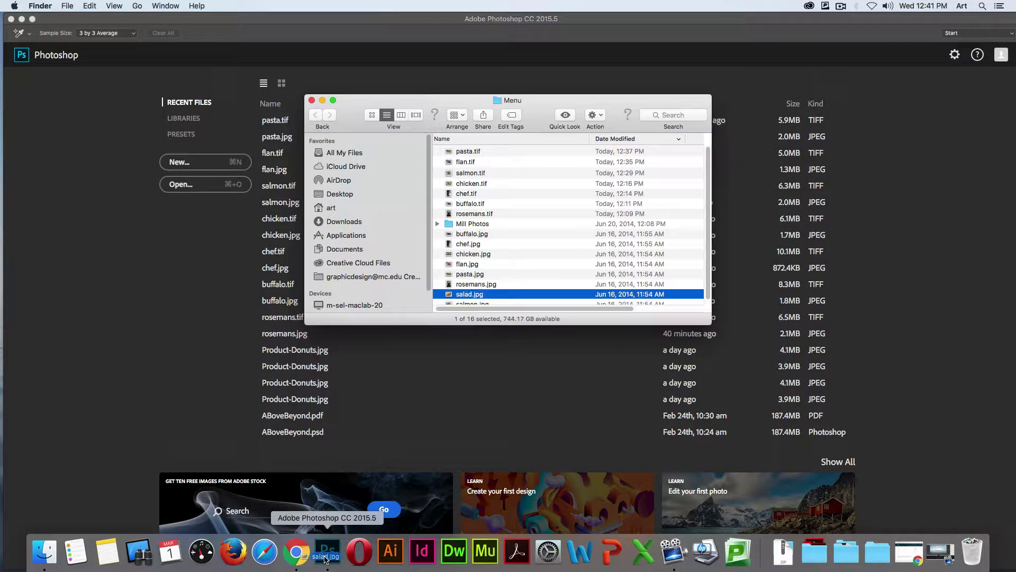
left_click(334, 554)
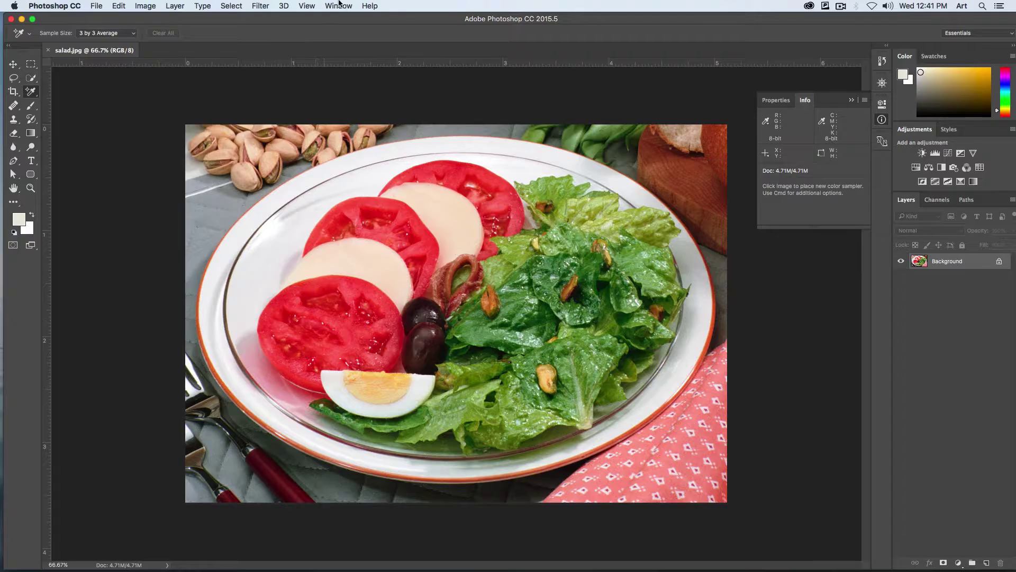
Preview the salad image with Proof Colors, switch the proof off, and turn on Gamut Warning.
left_click(317, 5)
mouse_move(319, 18)
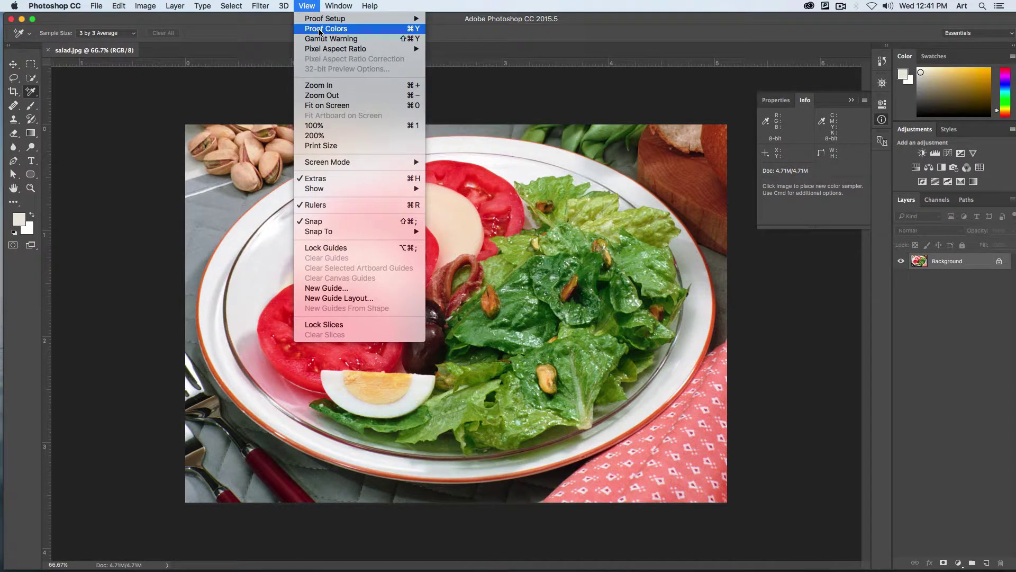
left_click(328, 29)
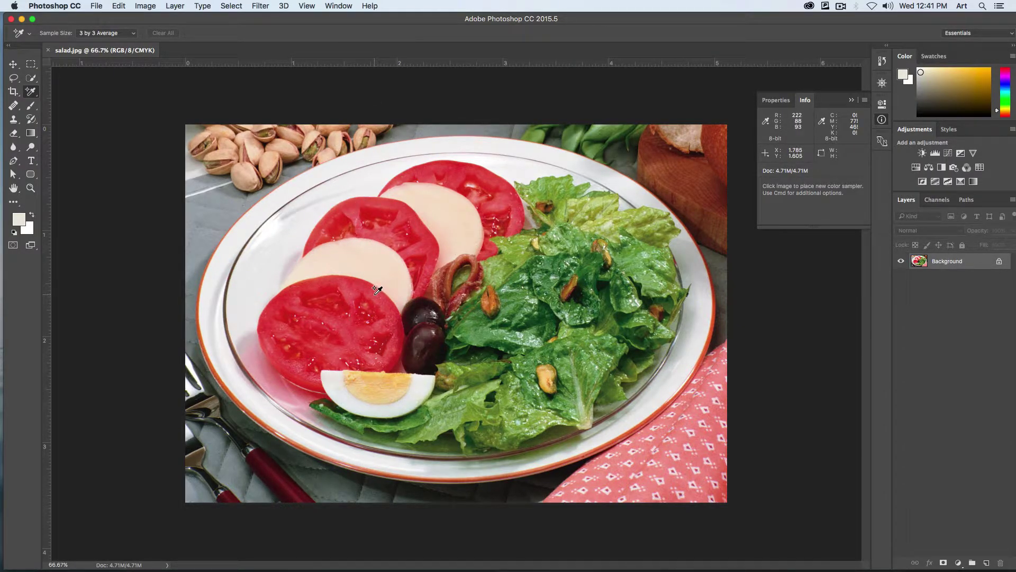
left_click(329, 5)
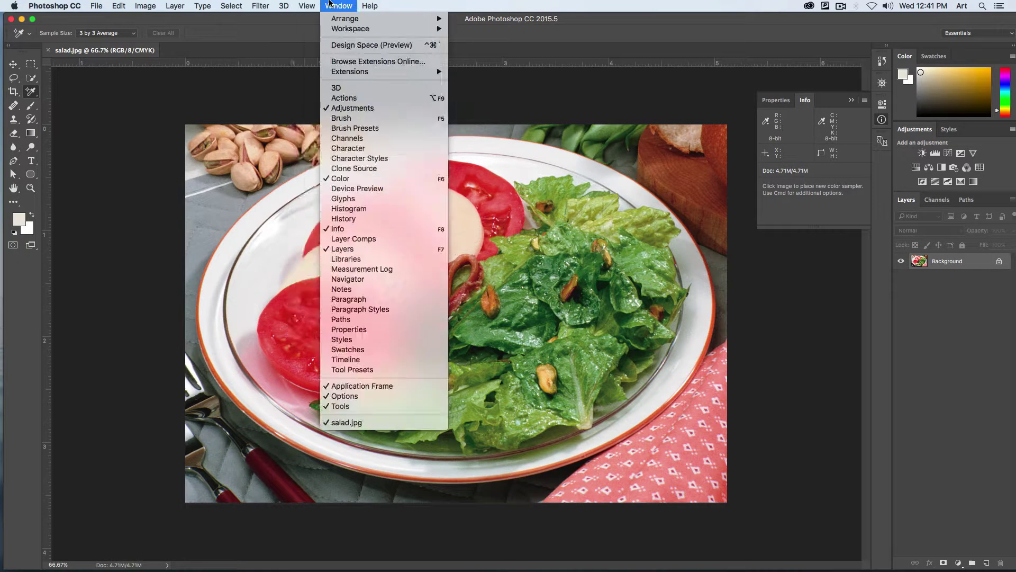
mouse_move(307, 5)
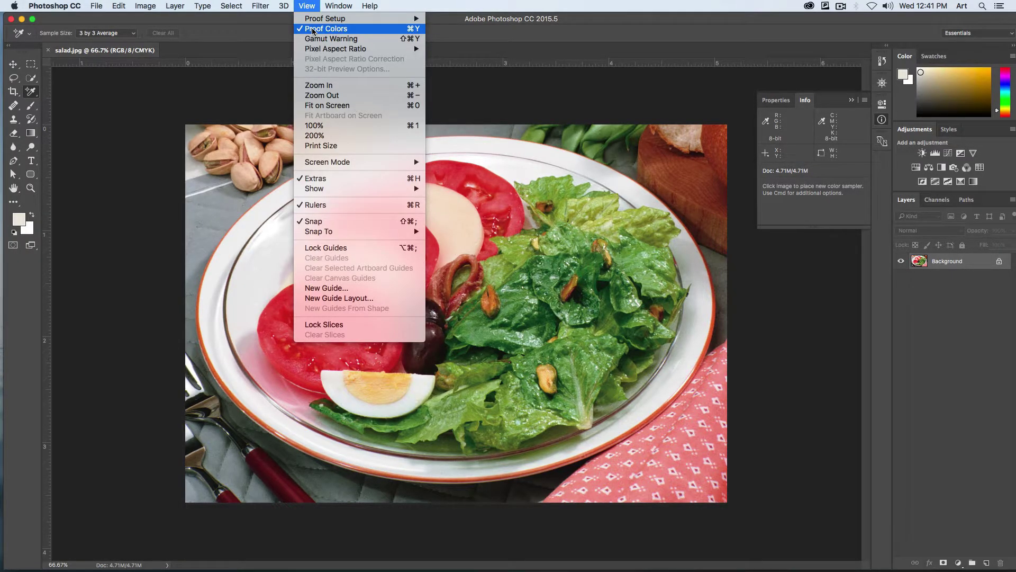
left_click(313, 30)
left_click(304, 5)
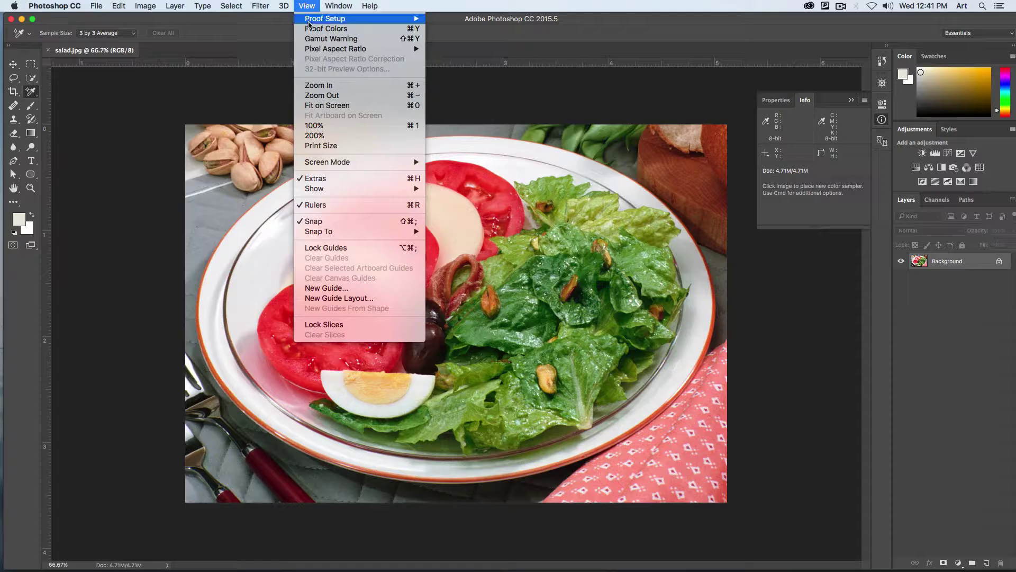
left_click(314, 39)
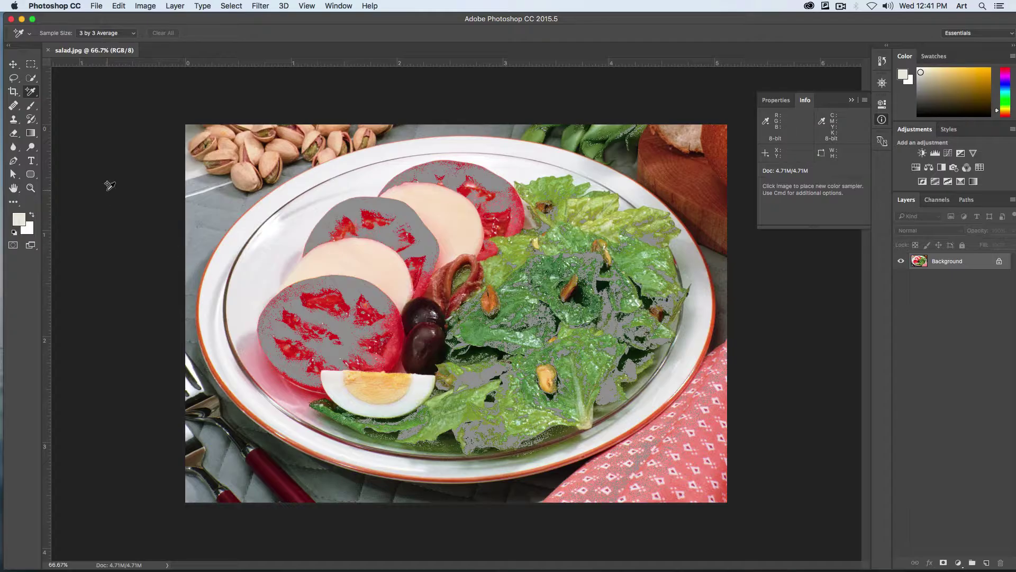
Save the salad image in Photoshop format as salad.psd in the Menu folder.
left_click(96, 5)
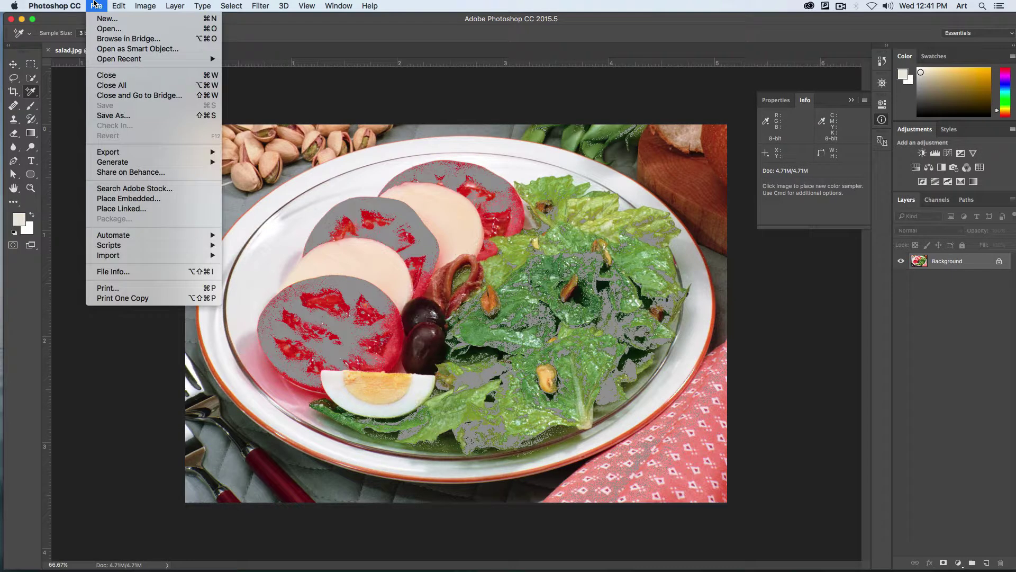
left_click(131, 115)
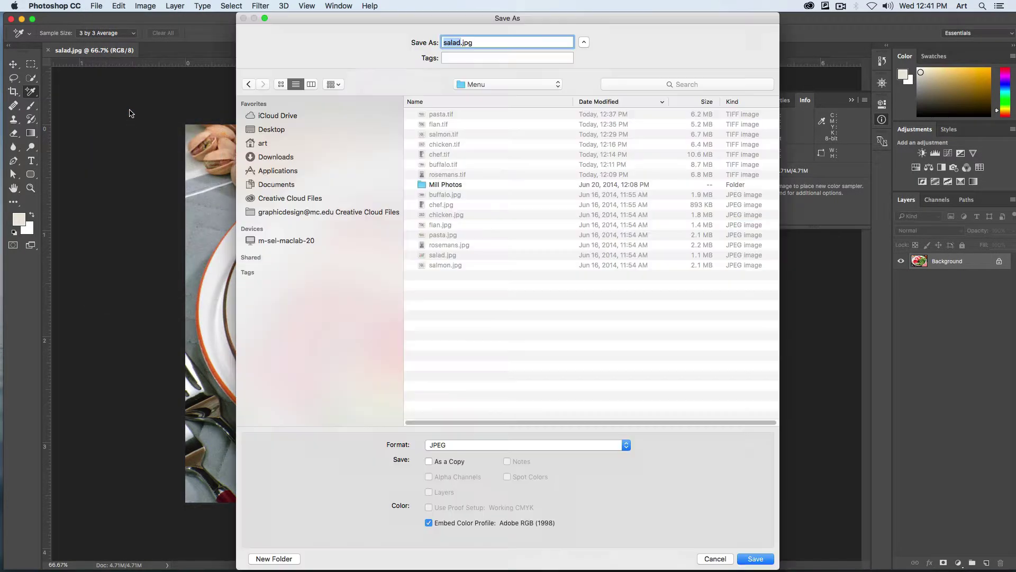
left_click(482, 444)
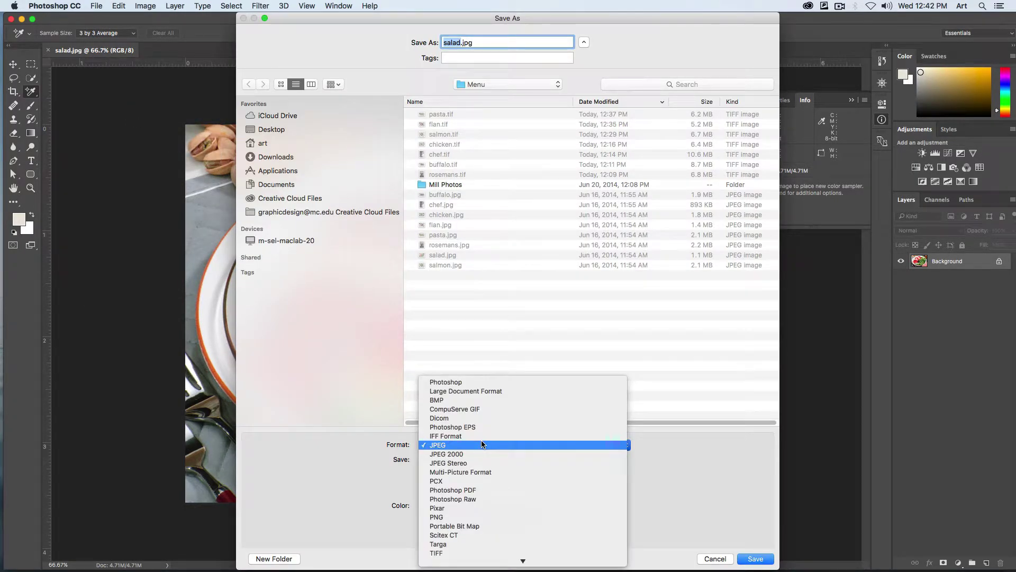
left_click(468, 382)
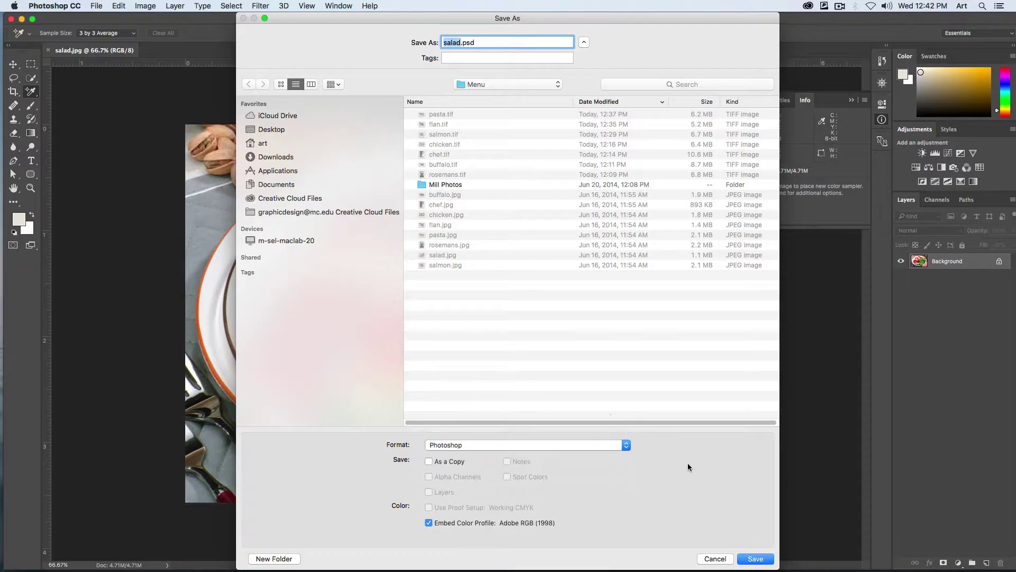
left_click(755, 559)
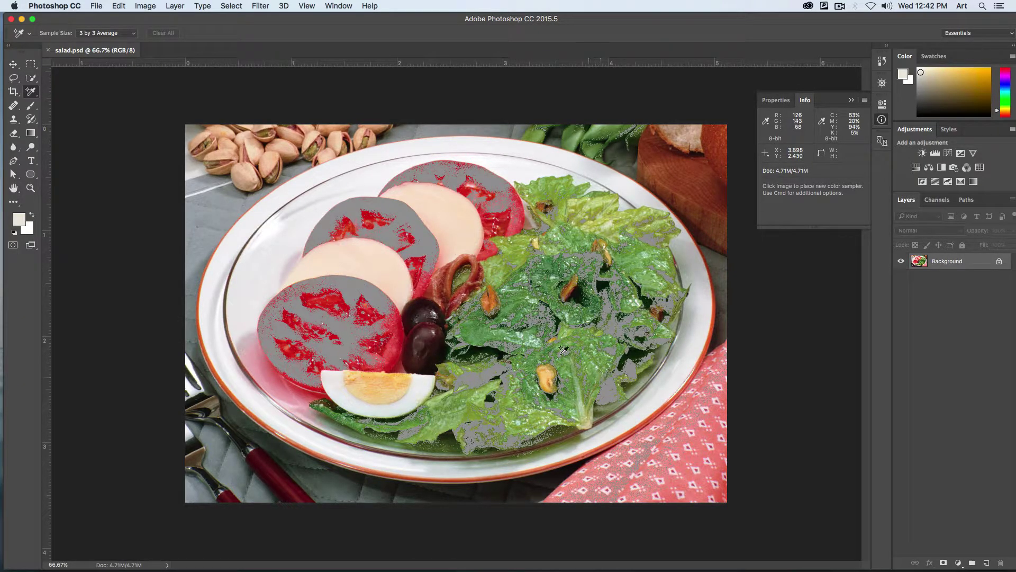
Open a Curves adjustment for the salad image and move its dialog clear of the tomatoes.
left_click(145, 6)
mouse_move(148, 38)
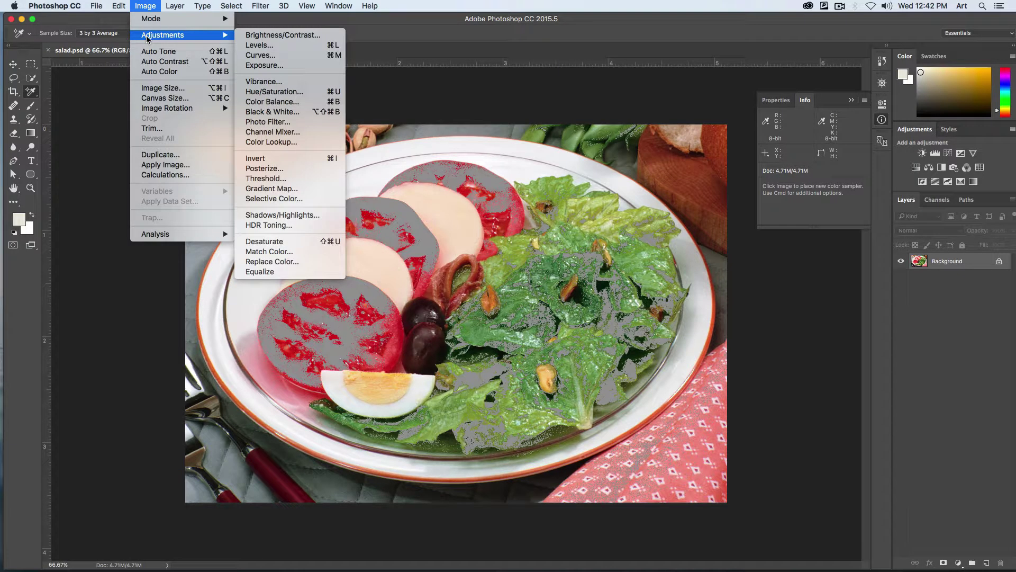
left_click(295, 56)
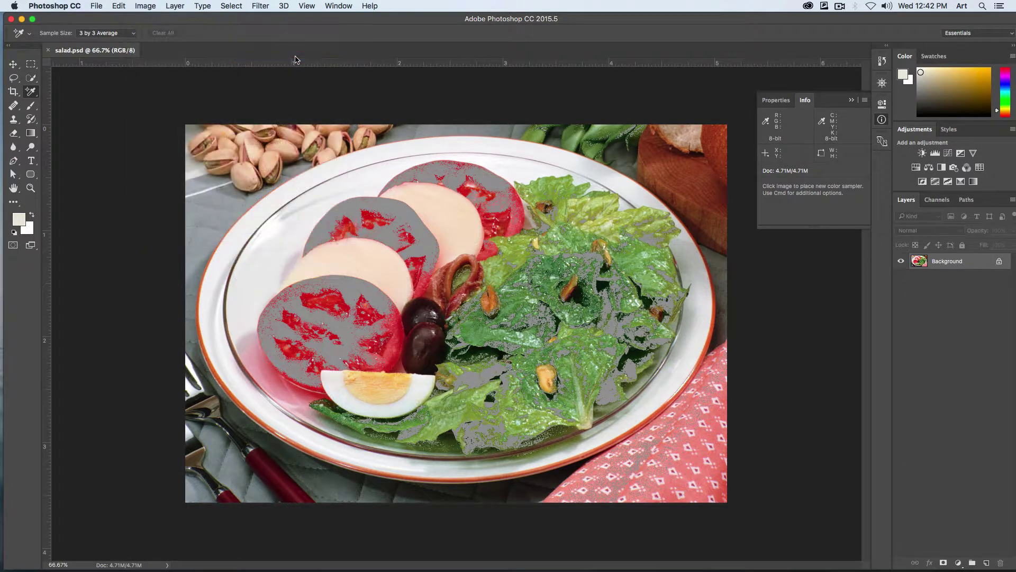
left_click_drag(466, 120, 589, 148)
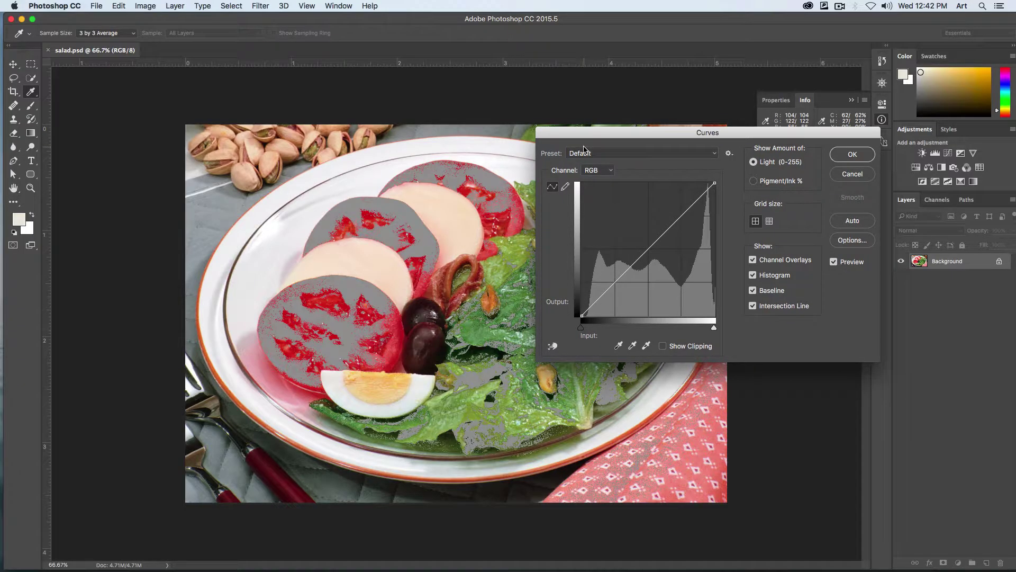
left_click(494, 147)
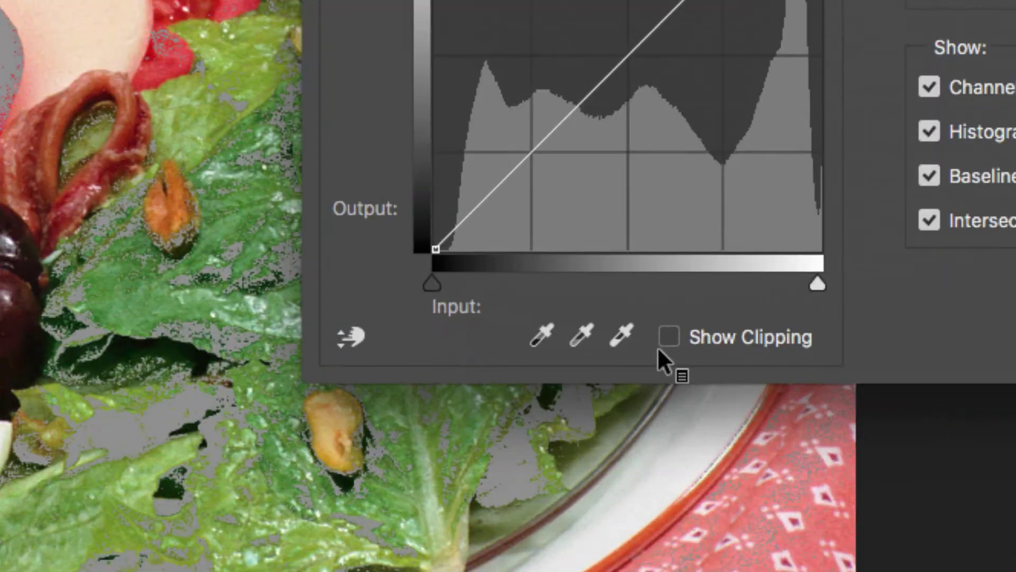
Set the Curves target highlight color for the white point eyedropper to cyan 5%, magenta 3%, and yellow 3%.
double_click(619, 341)
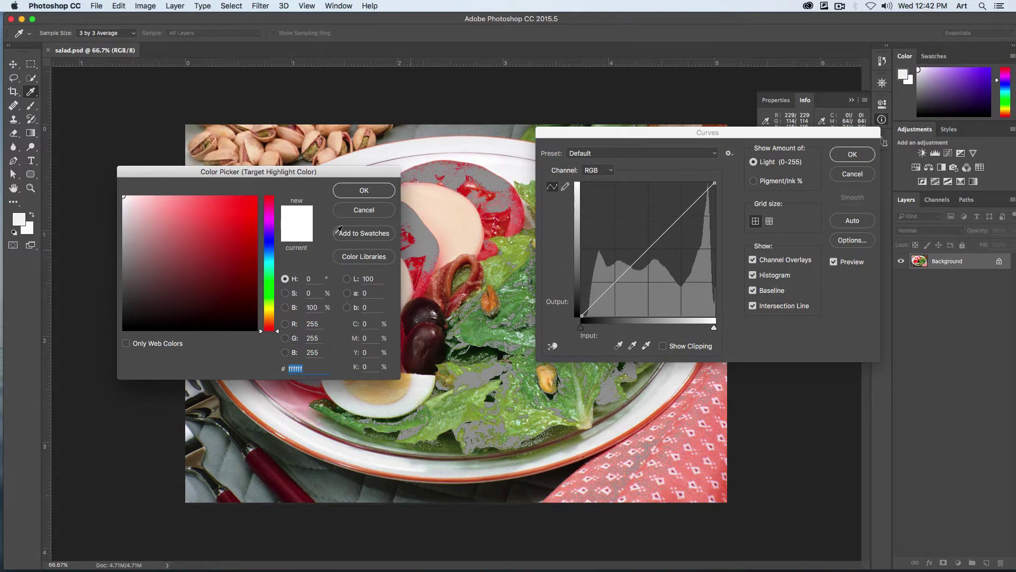
left_click_drag(230, 172, 325, 238)
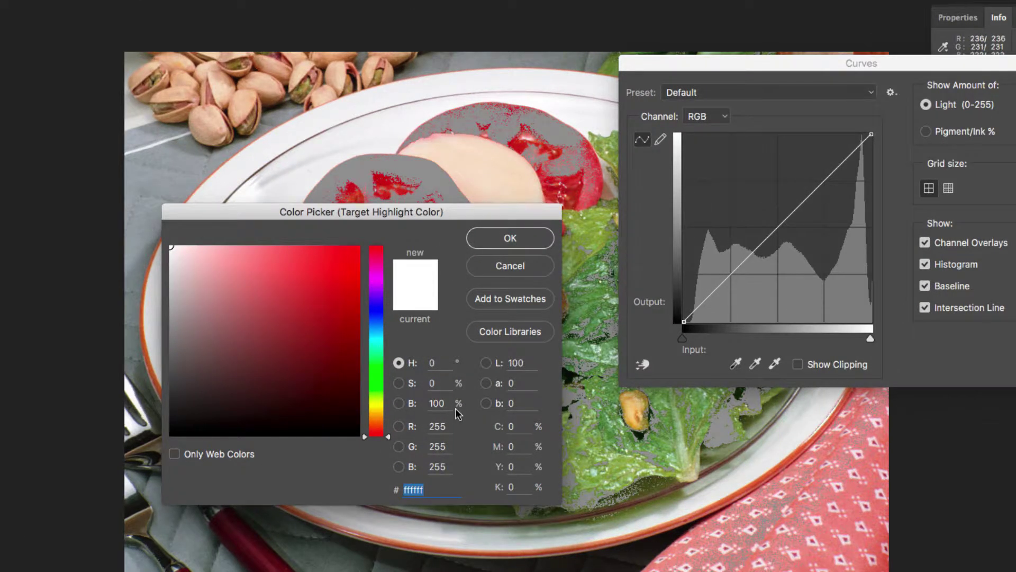
left_click(523, 426)
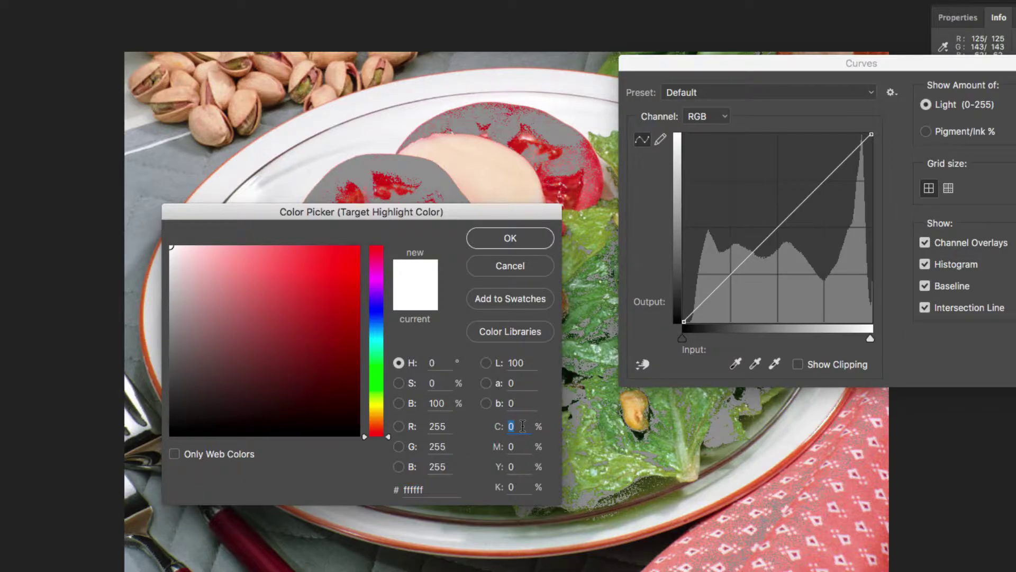
type("5")
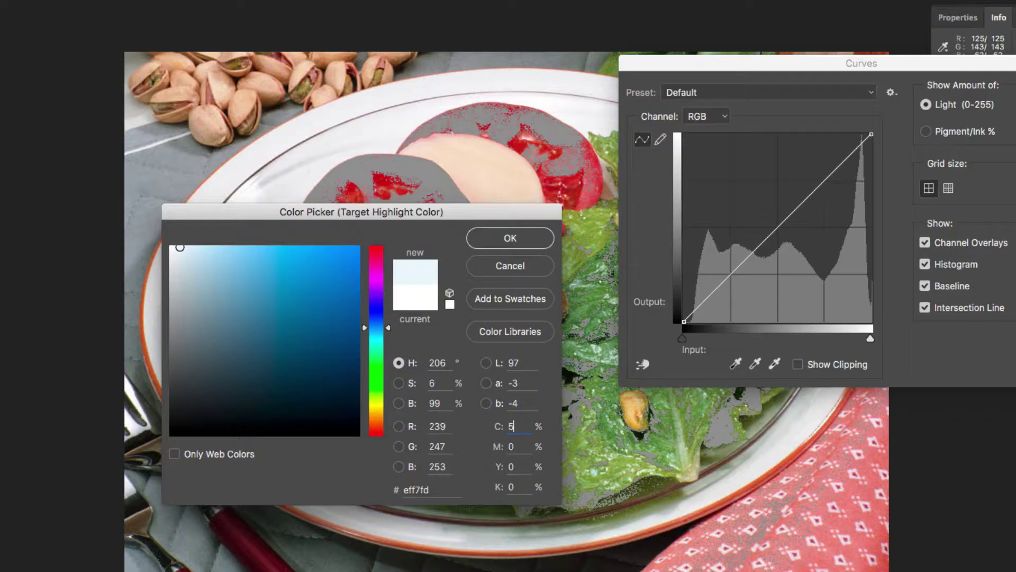
key("Tab")
type("3")
key("Tab")
type("3")
key("Tab")
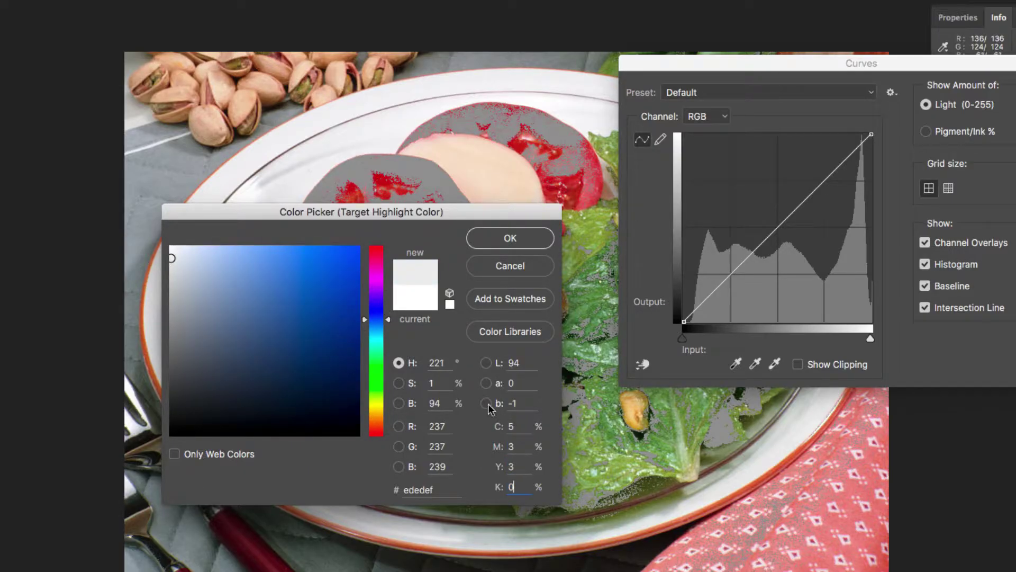
left_click(509, 237)
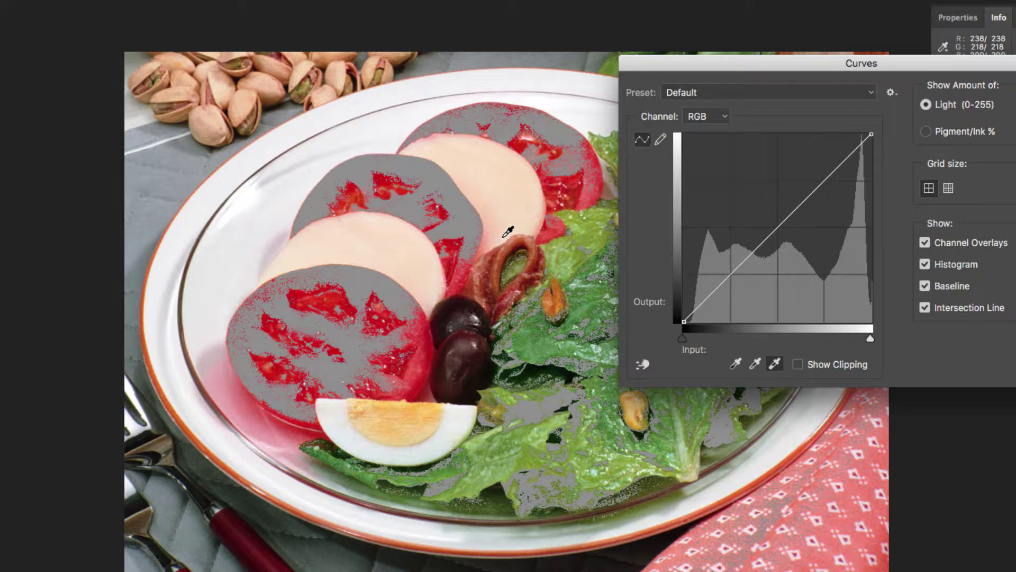